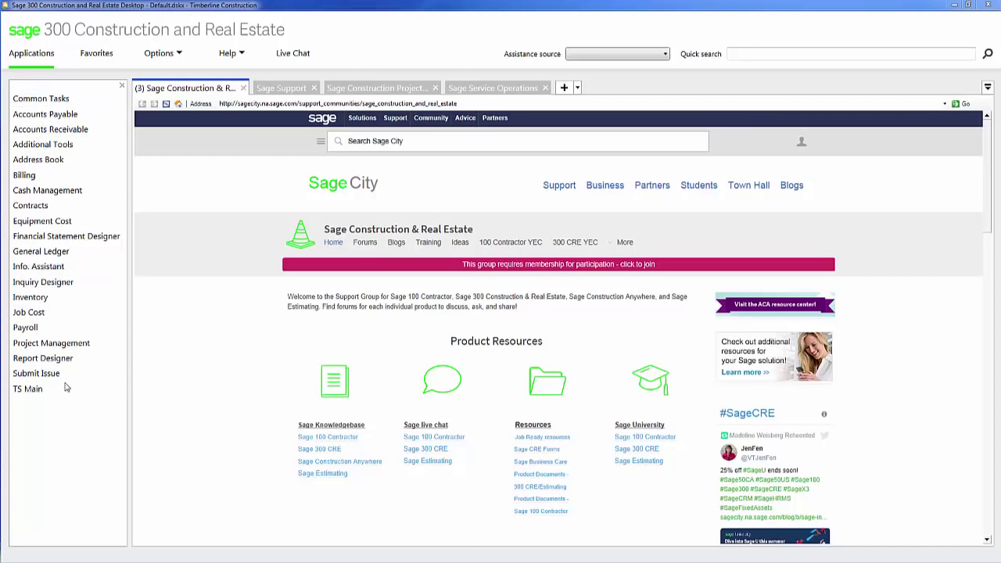
# Switch the desktop to the Favorites list showing the AP Check Process group.
pyautogui.click(97, 56)
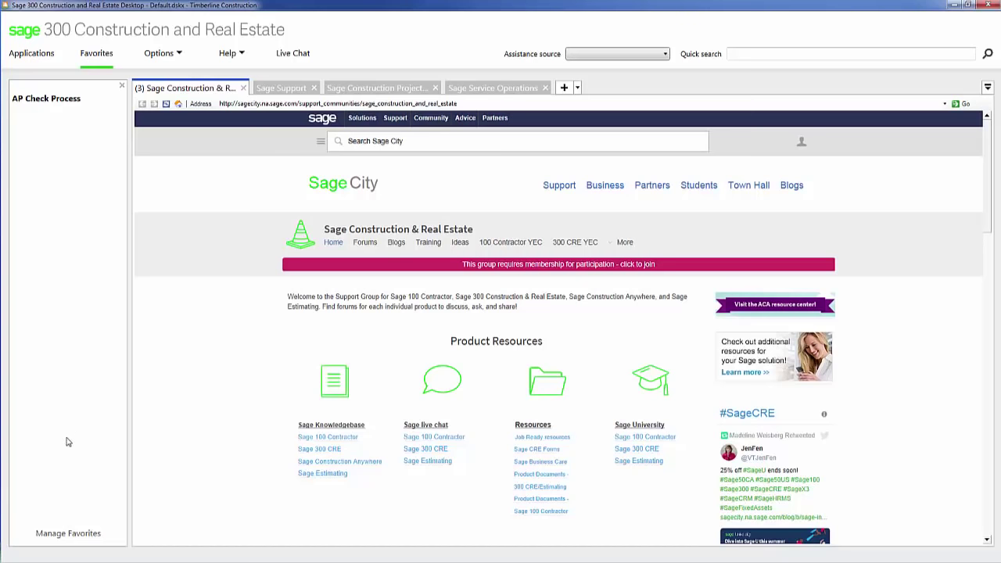
# Drag Print Checks from the Accounts Payable tasks into the AP Check Process favorite.
pyautogui.click(75, 538)
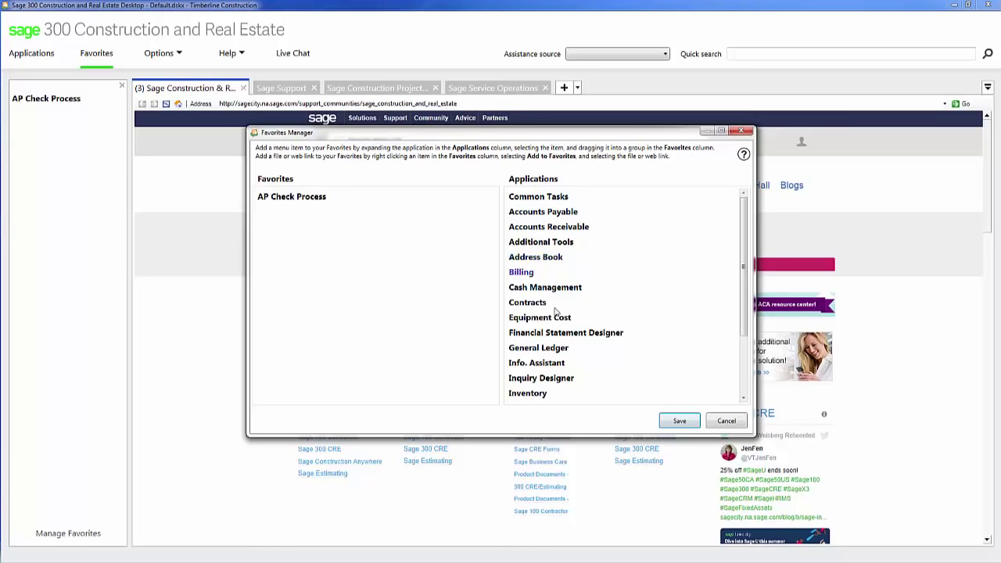
pyautogui.click(540, 212)
pyautogui.click(538, 258)
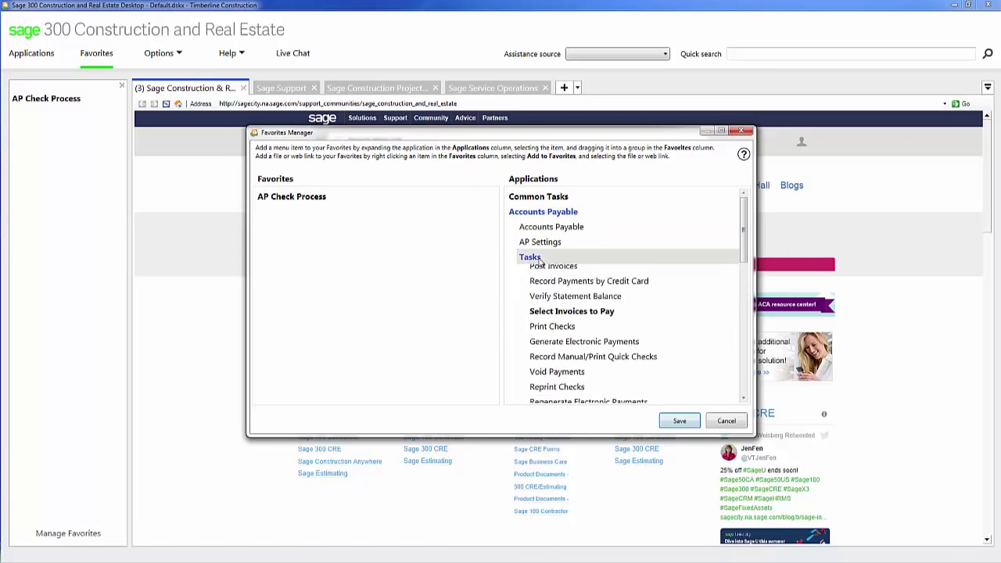
pyautogui.click(609, 363)
pyautogui.scroll(-1, 609, 363)
pyautogui.click(608, 360)
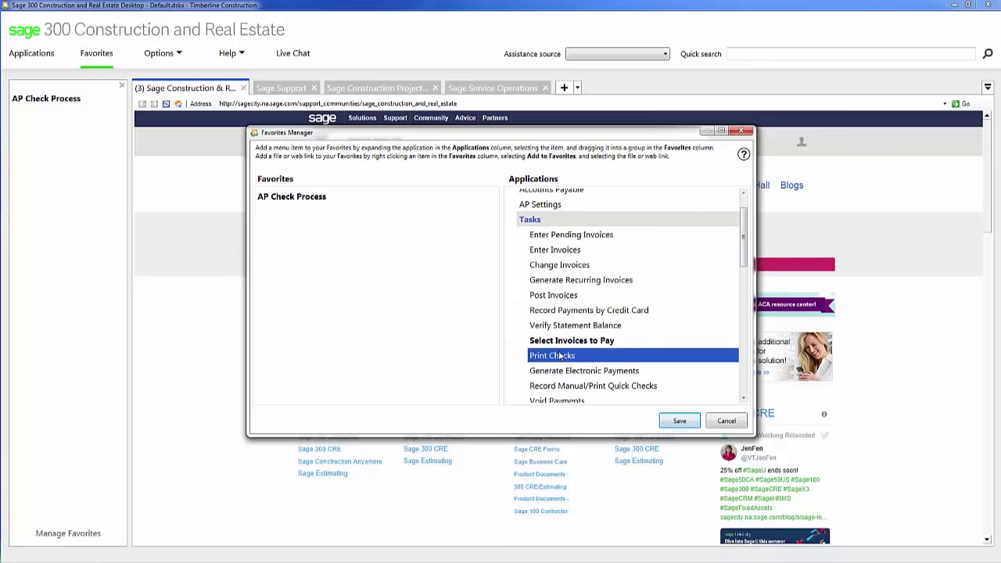
pyautogui.moveTo(562, 359); pyautogui.dragTo(308, 200)
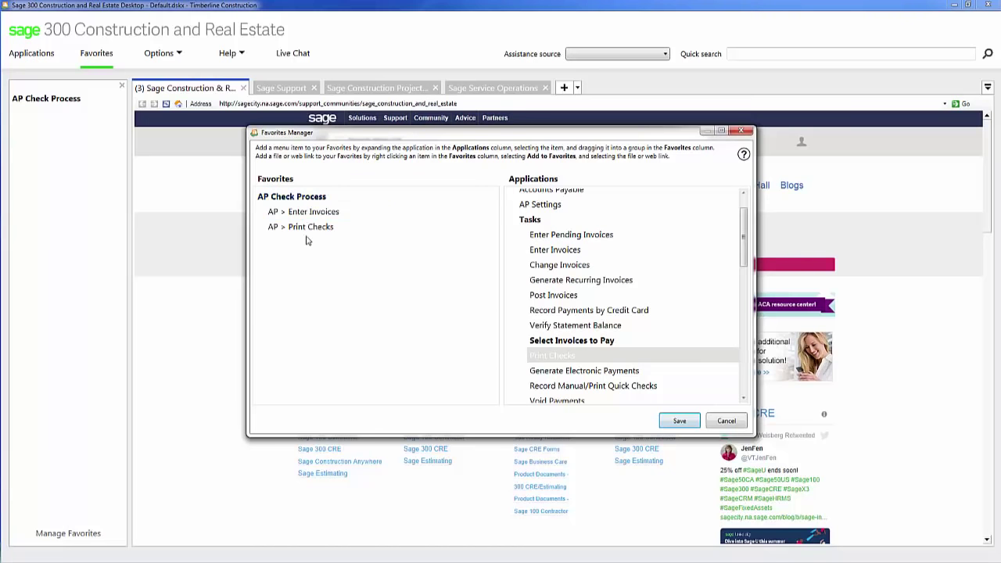
# Review the Enter Invoices and Print Checks favorites and save the changes.
pyautogui.click(305, 231)
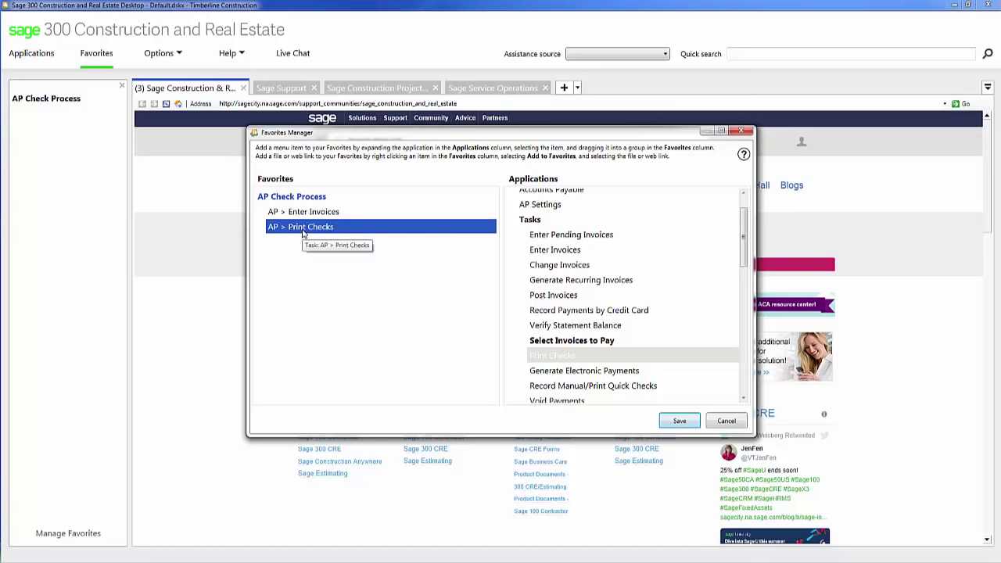
pyautogui.click(314, 212)
pyautogui.click(313, 232)
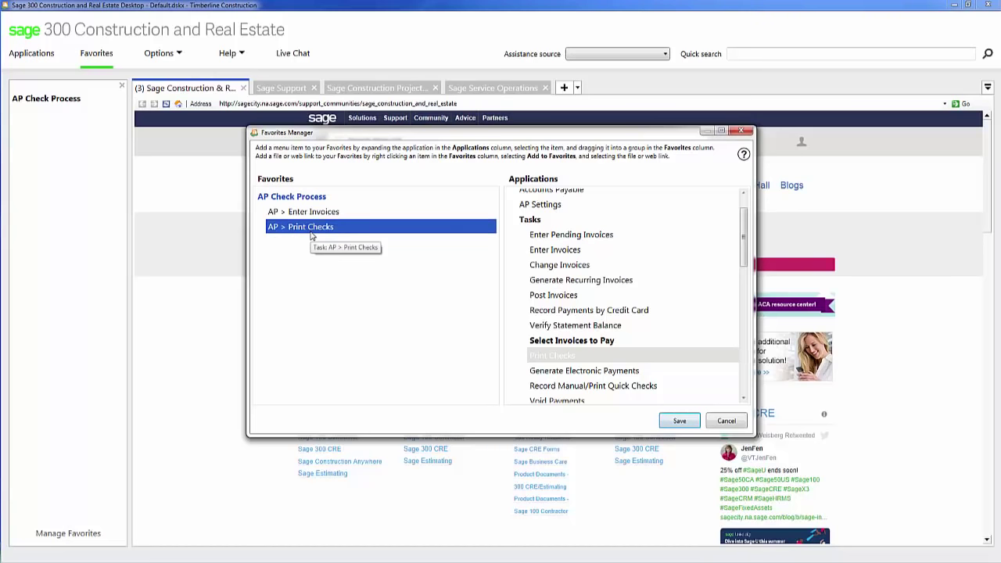
pyautogui.click(556, 399)
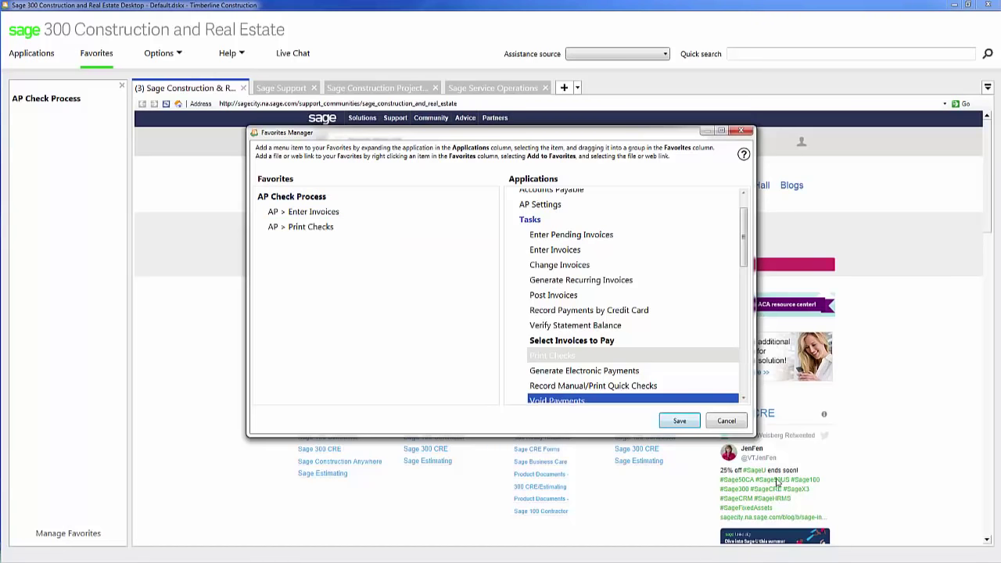
pyautogui.click(680, 421)
# Test-launch Print Checks from Favorites, then close it without printing.
pyautogui.click(63, 113)
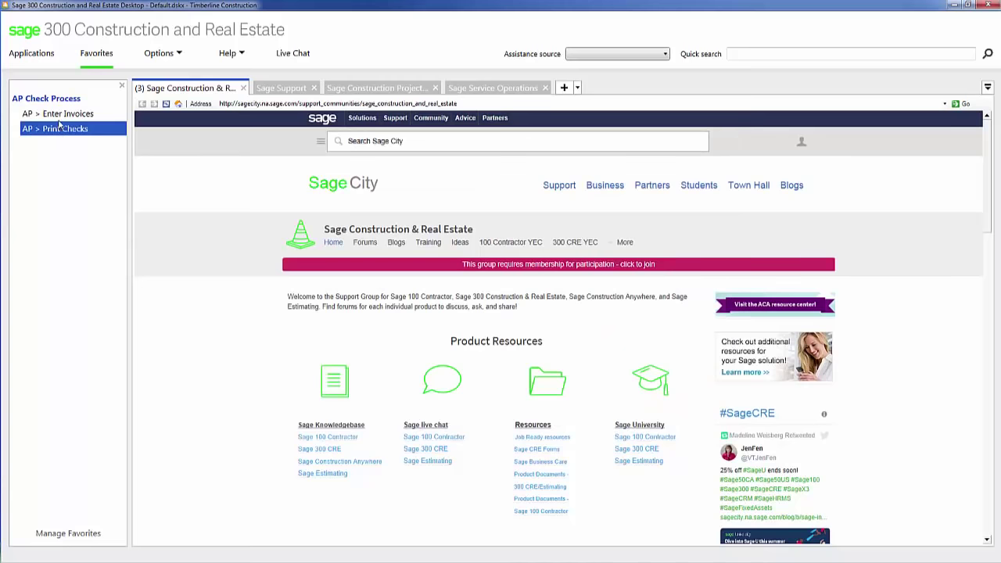
pyautogui.click(55, 130)
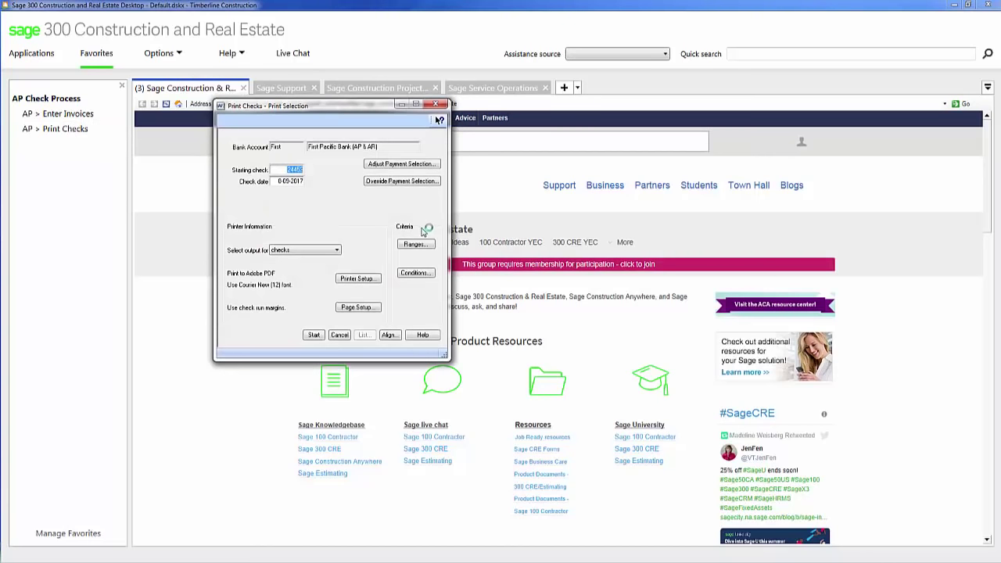
pyautogui.click(343, 335)
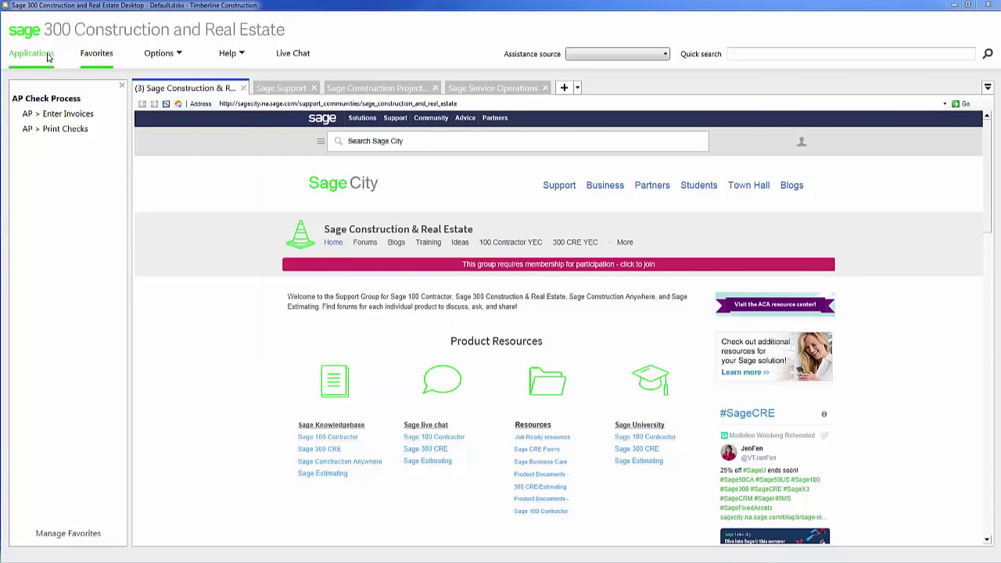
# From Applications, open Project Management > Inquiry > Job Overview.
pyautogui.click(47, 56)
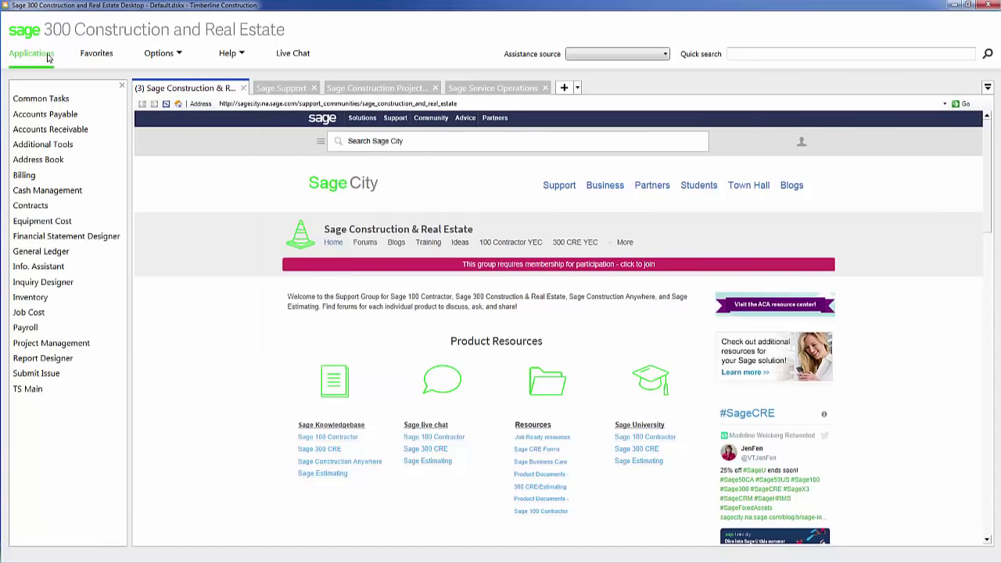
pyautogui.click(72, 347)
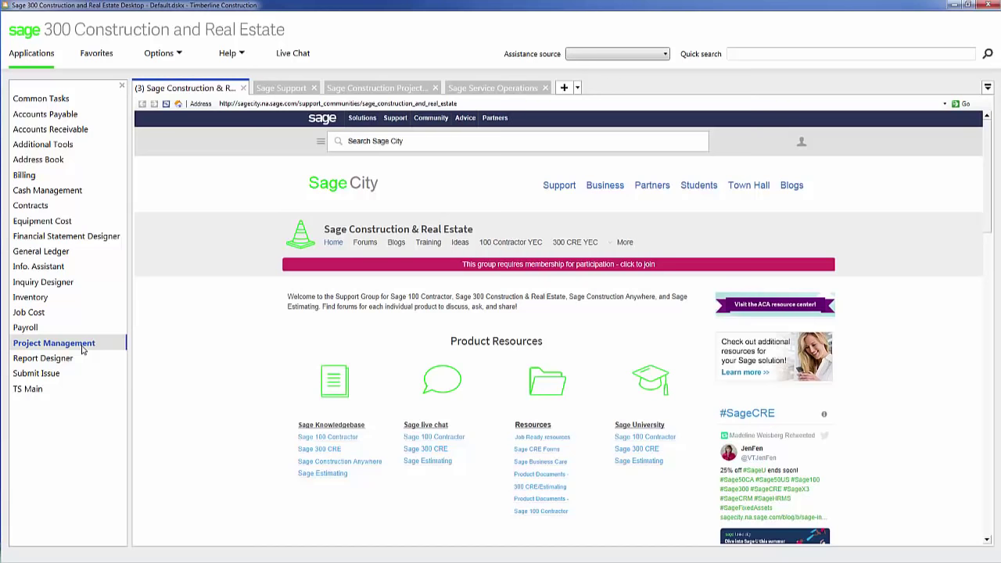
pyautogui.click(82, 349)
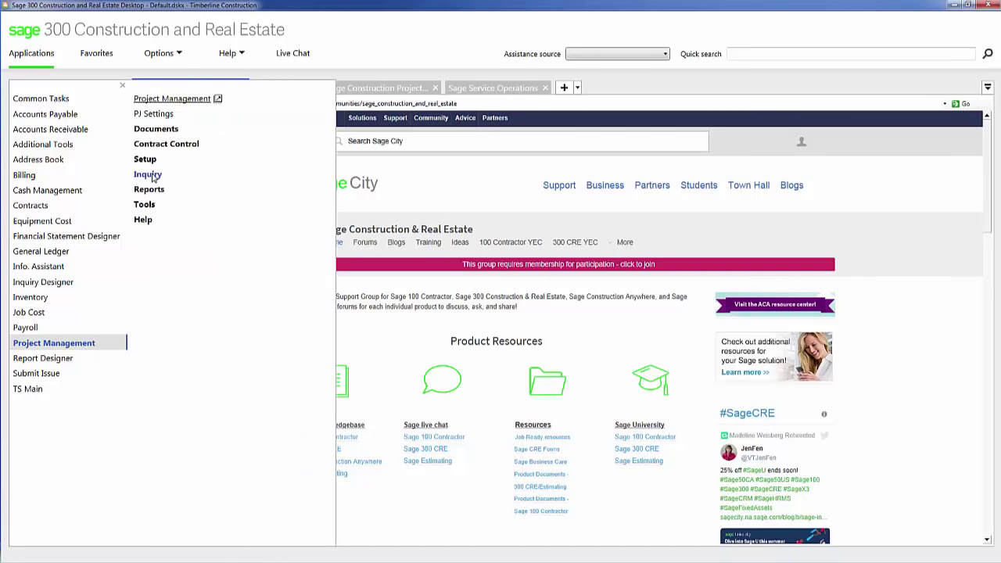
pyautogui.click(151, 176)
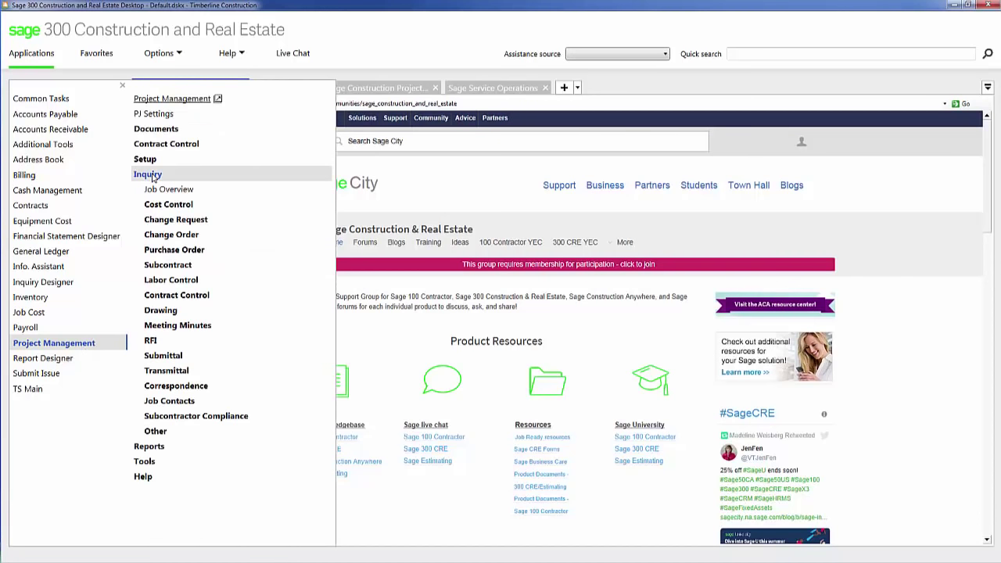
pyautogui.click(192, 190)
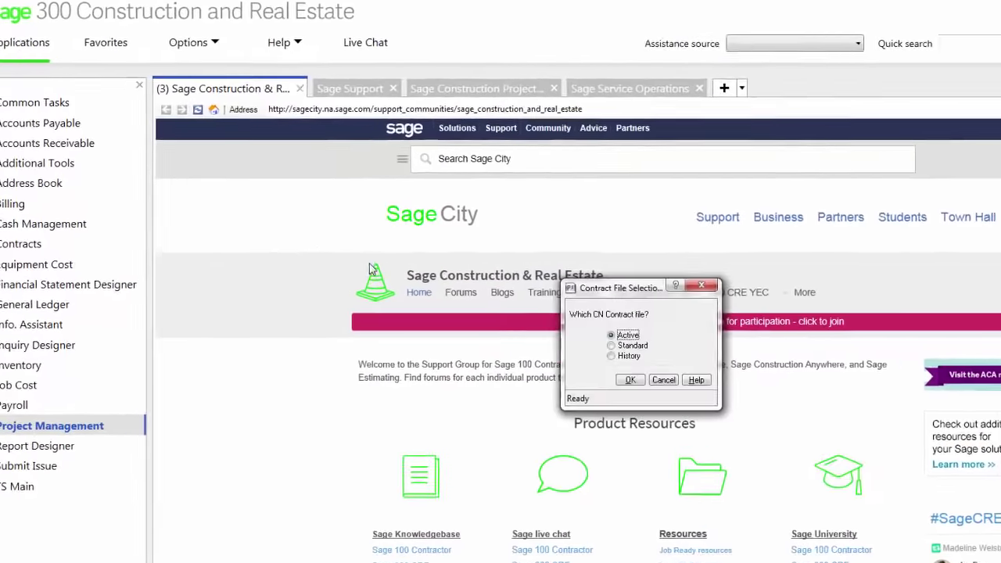
# Check job 03-002's pending changes, then export its job-to-date cost breakdown to Excel.
pyautogui.press('Return')
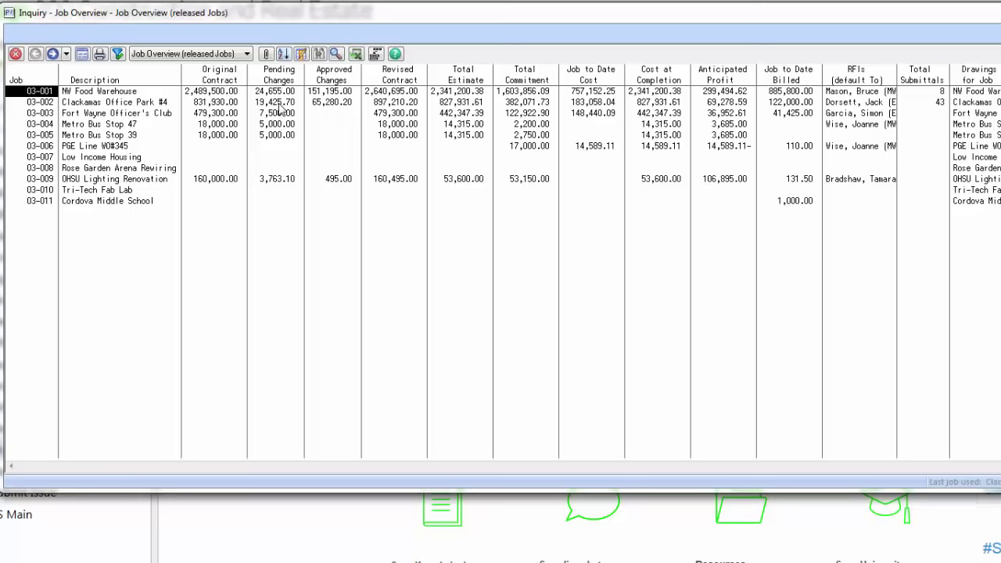
pyautogui.doubleClick(279, 107)
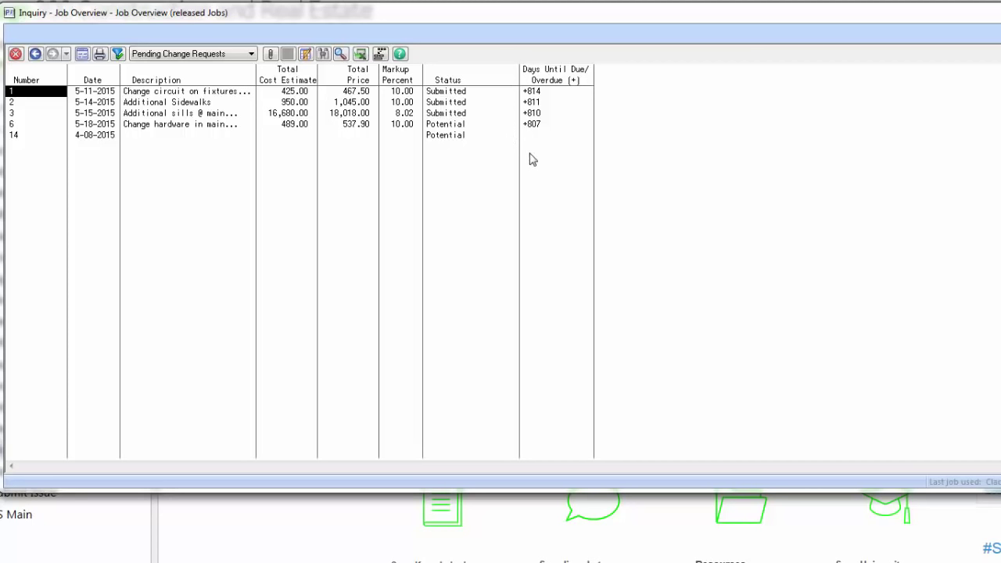
pyautogui.click(35, 53)
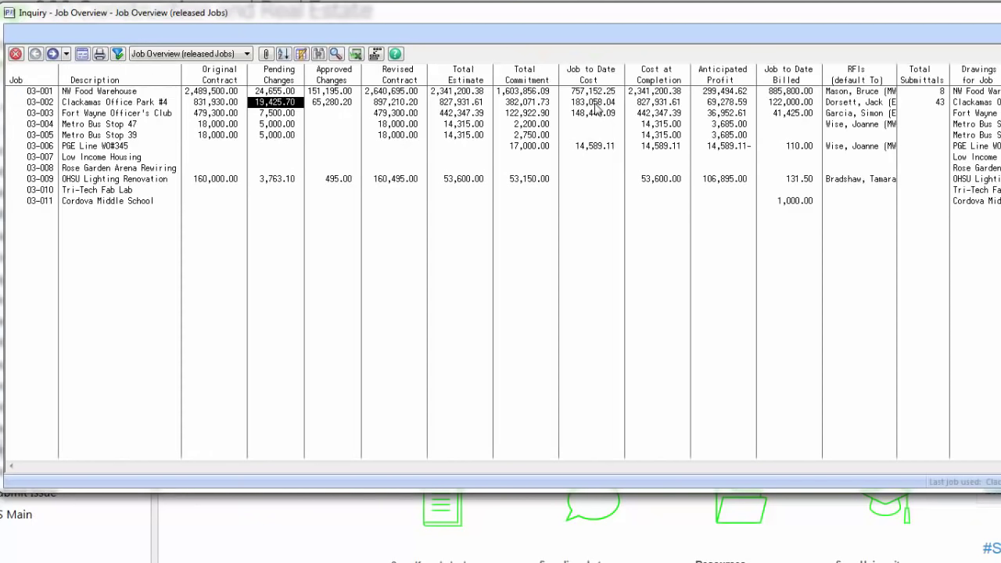
pyautogui.doubleClick(596, 105)
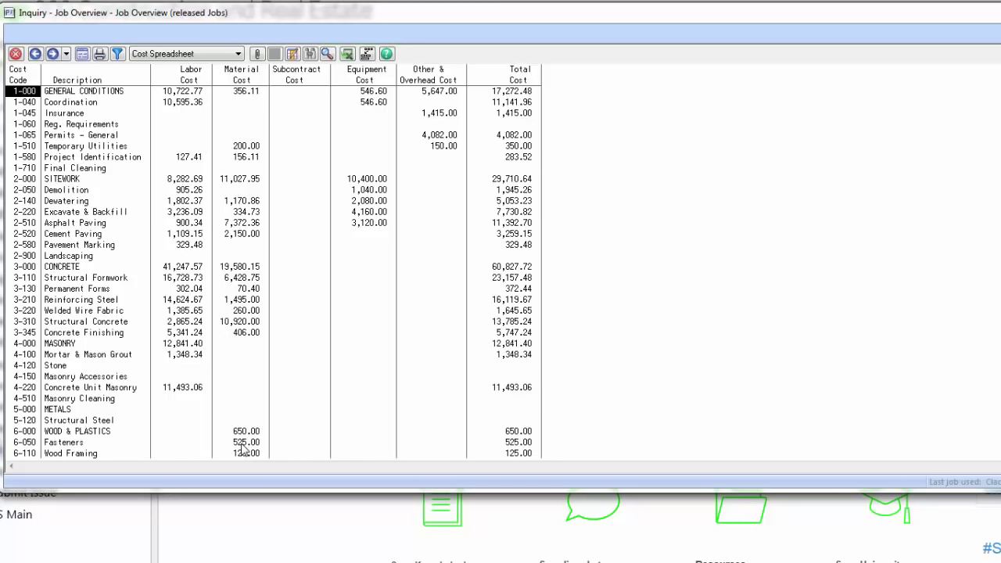
pyautogui.click(347, 56)
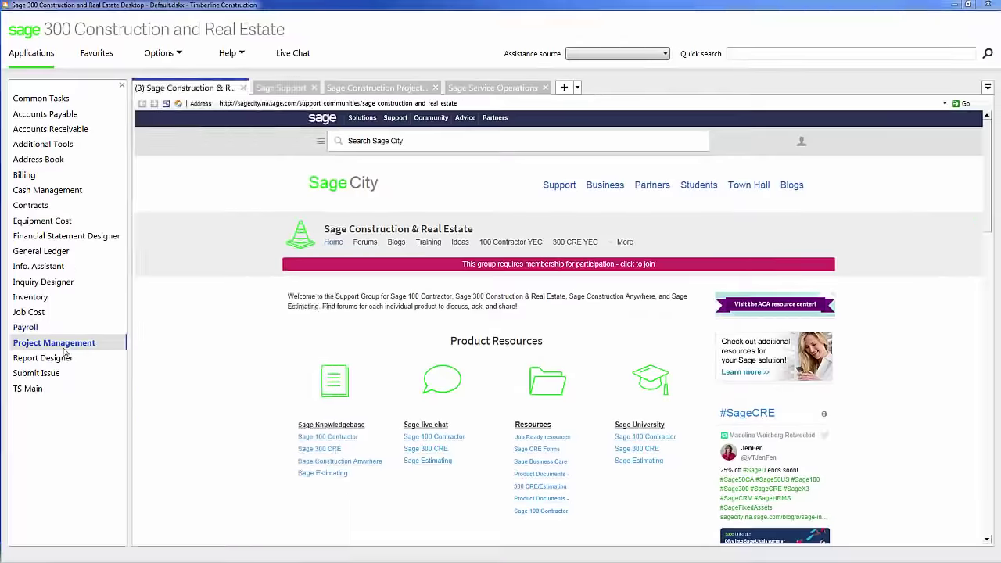
# Browse the Documents, Contract Control and Setup groups, then open Contract Control > Change Orders.
pyautogui.click(63, 347)
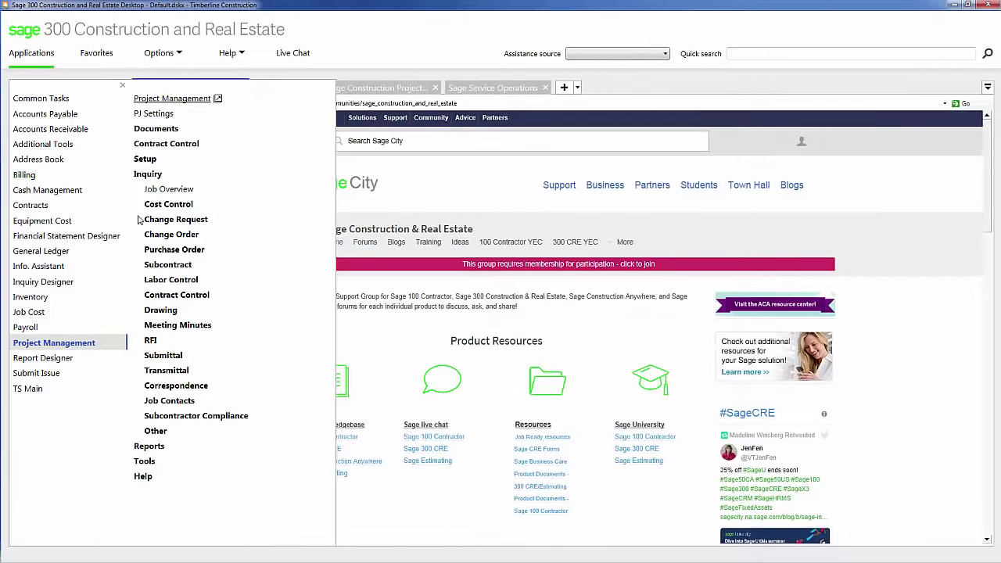
pyautogui.click(140, 175)
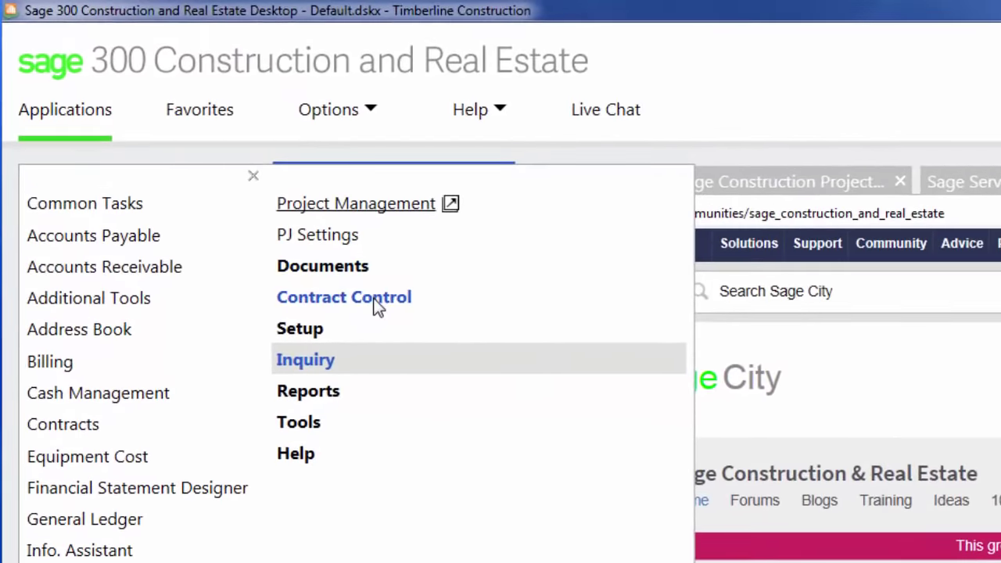
pyautogui.click(353, 266)
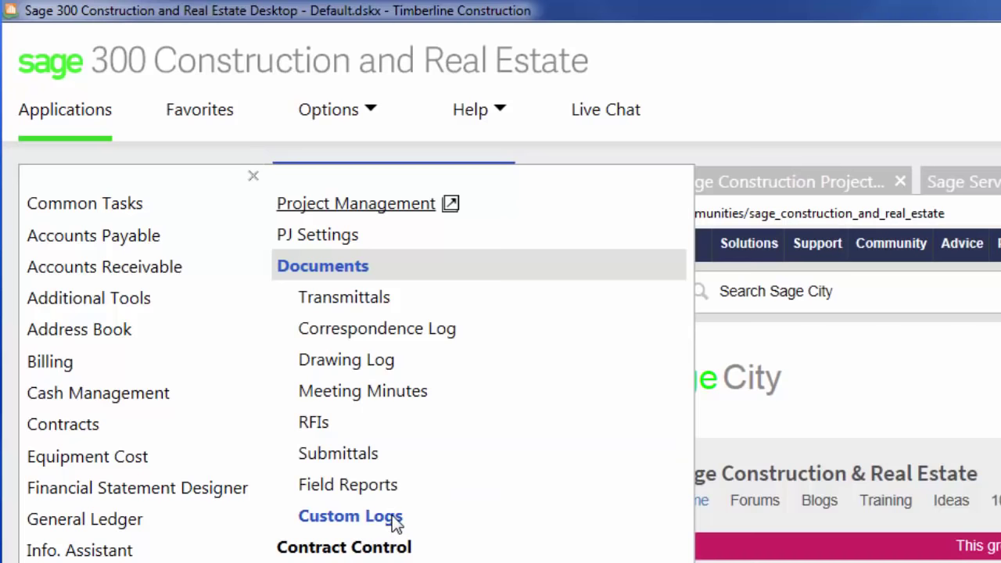
pyautogui.click(344, 547)
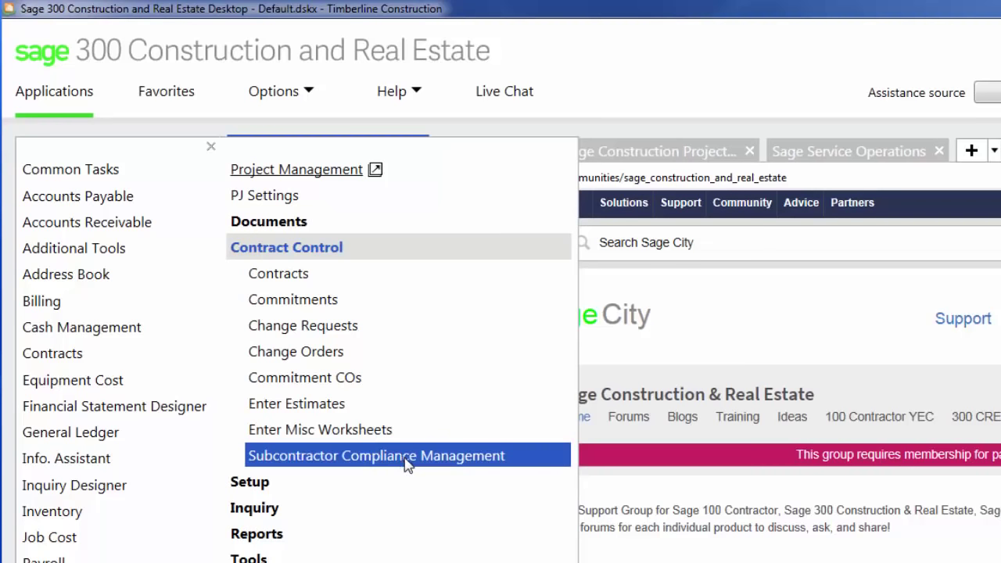
pyautogui.click(270, 249)
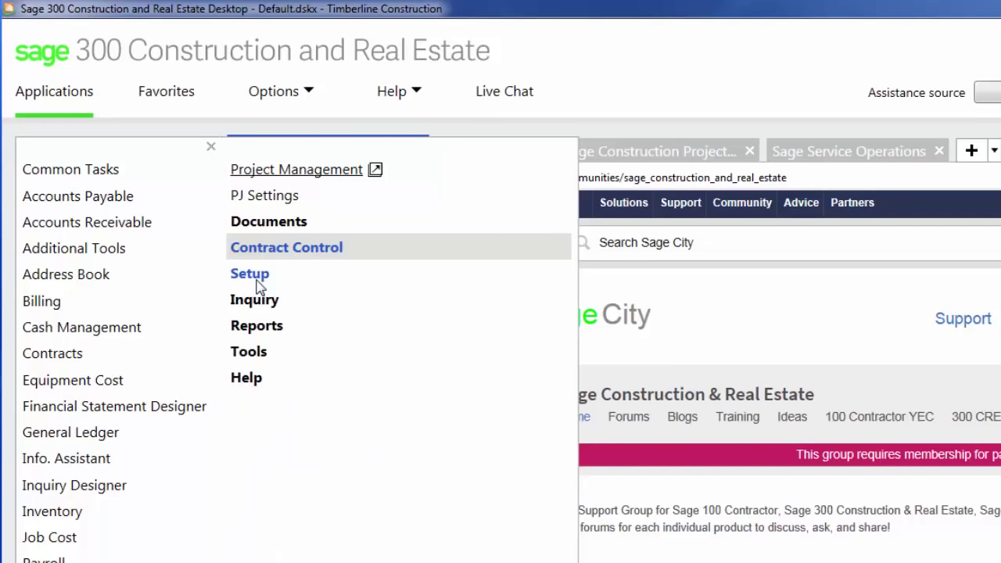
pyautogui.click(258, 280)
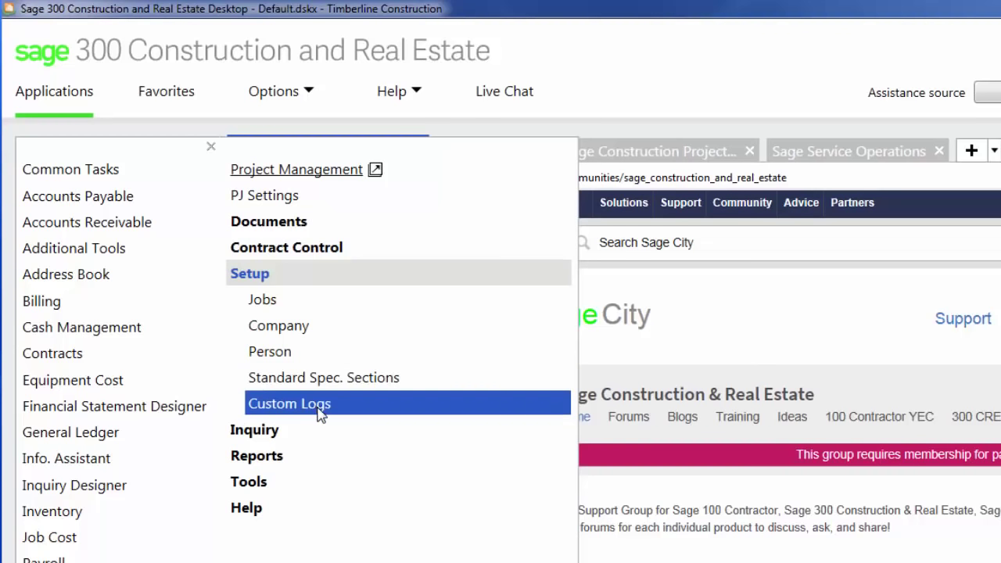
pyautogui.click(256, 275)
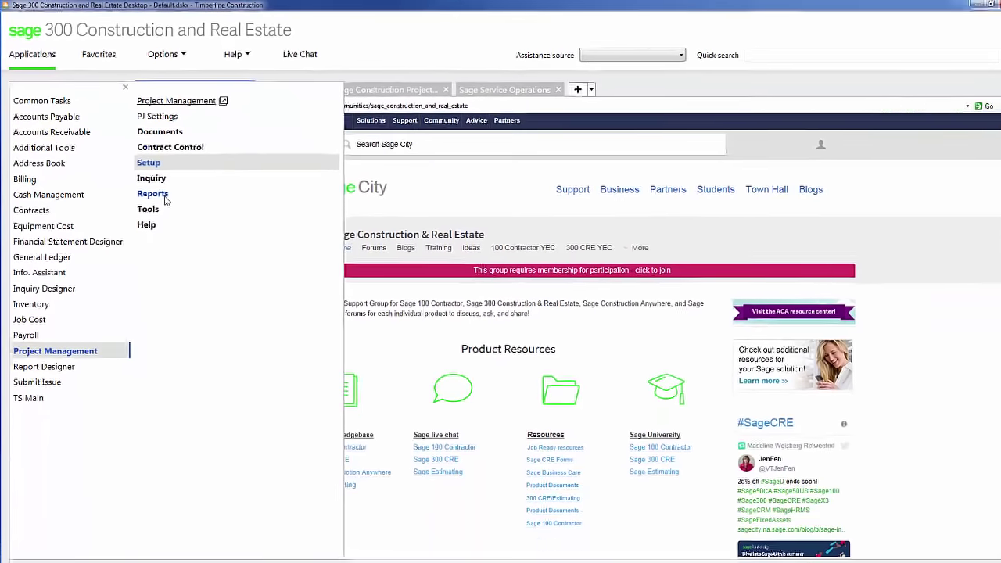
pyautogui.click(286, 247)
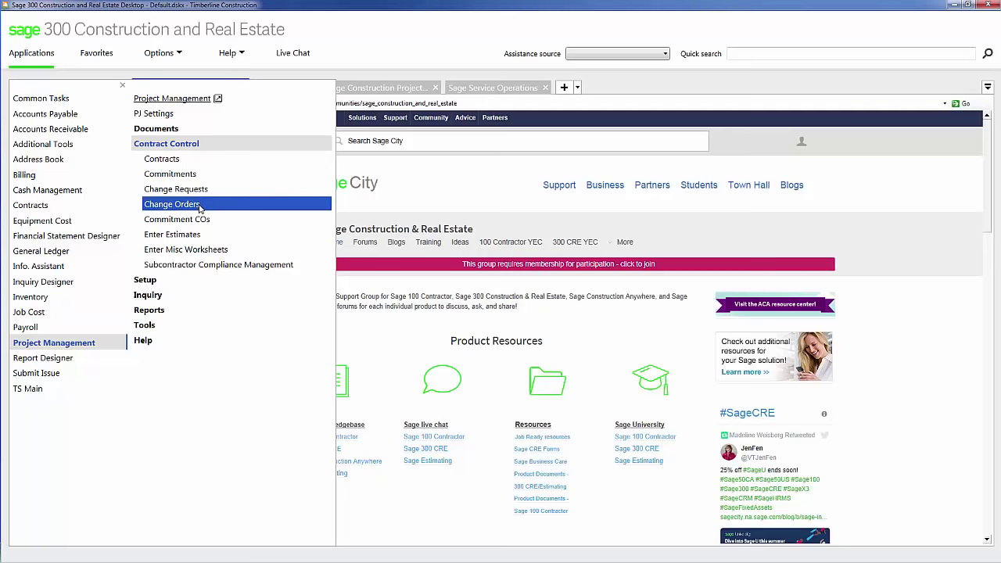
pyautogui.click(172, 204)
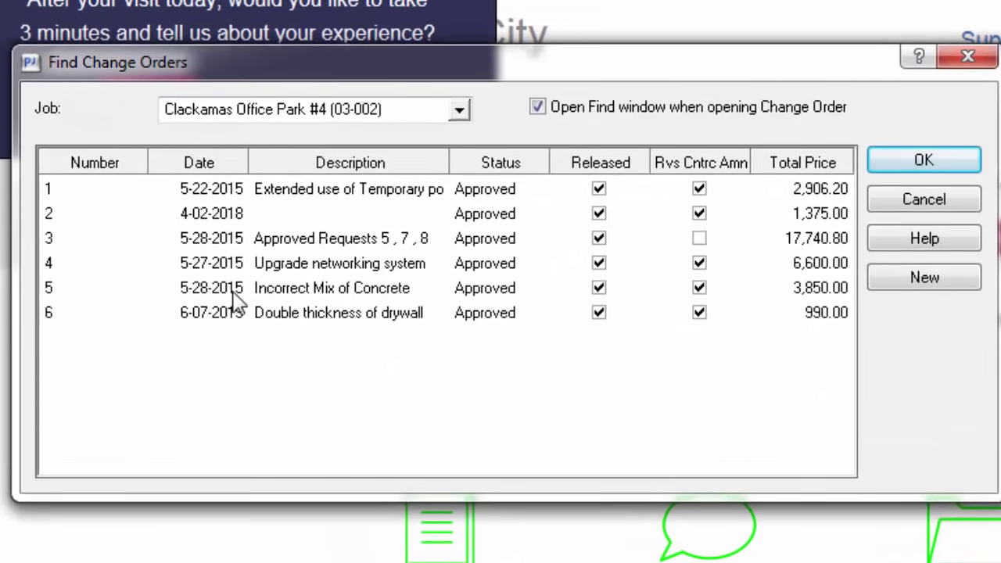
# Open change order 3, Approved Requests 5, 7, 8.
pyautogui.click(88, 243)
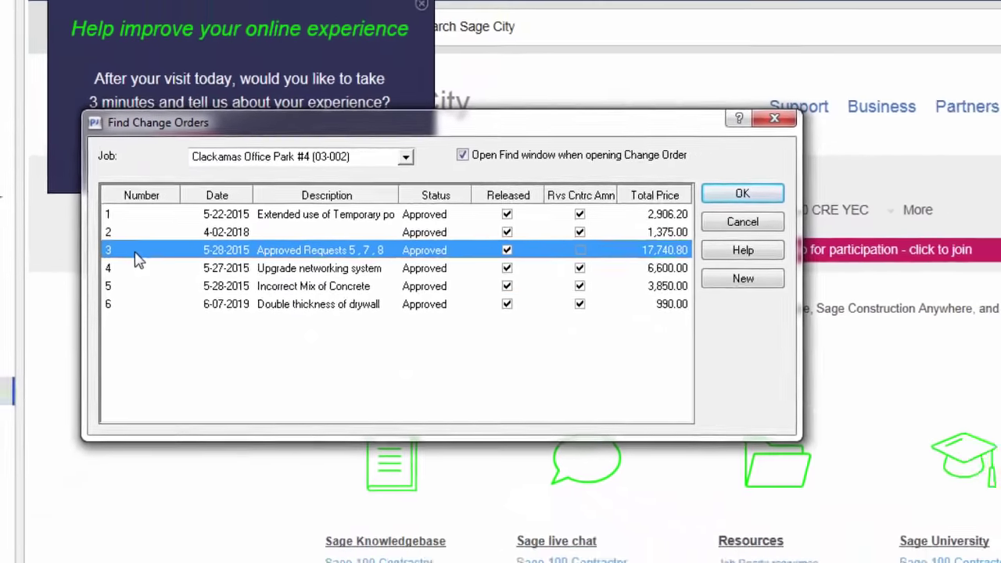
pyautogui.doubleClick(88, 243)
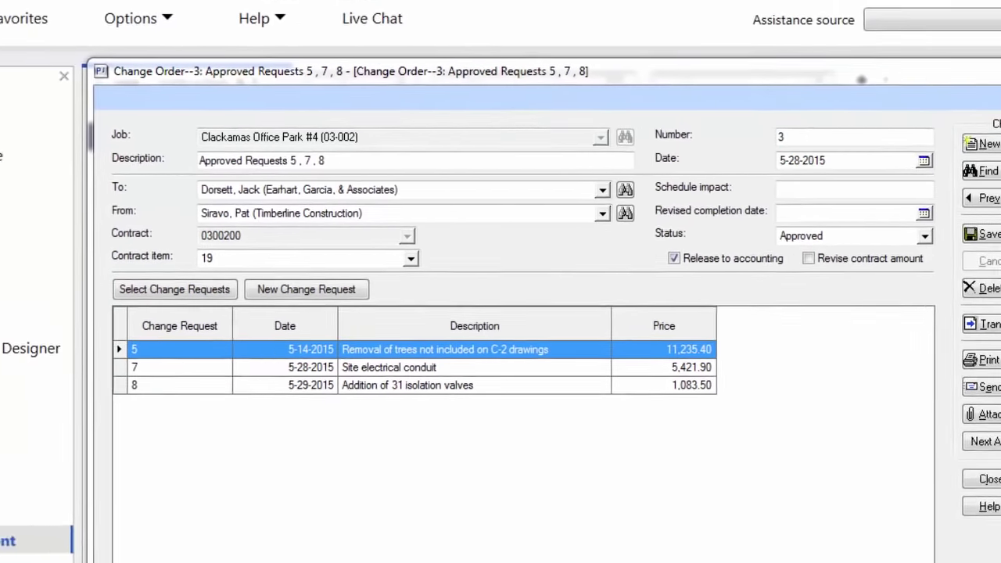
# Review change request 5's detail and price/cost estimate in Cost estimate and Vendor views.
pyautogui.doubleClick(242, 281)
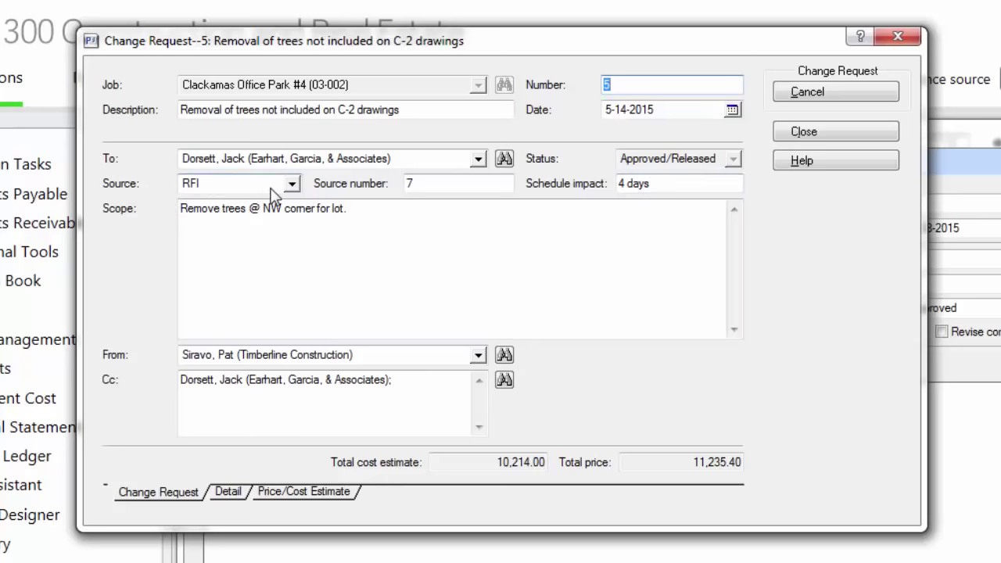
pyautogui.click(227, 491)
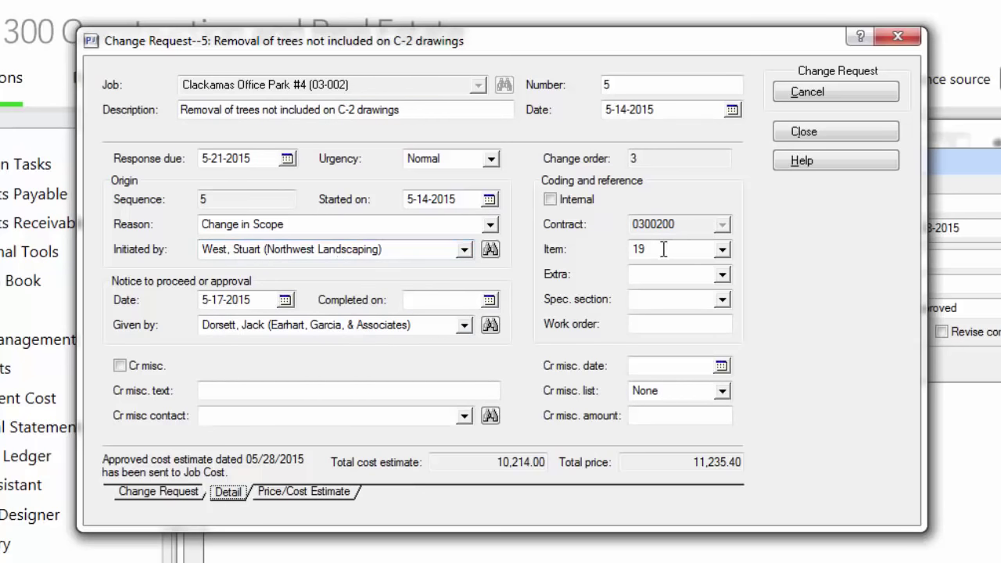
pyautogui.click(320, 493)
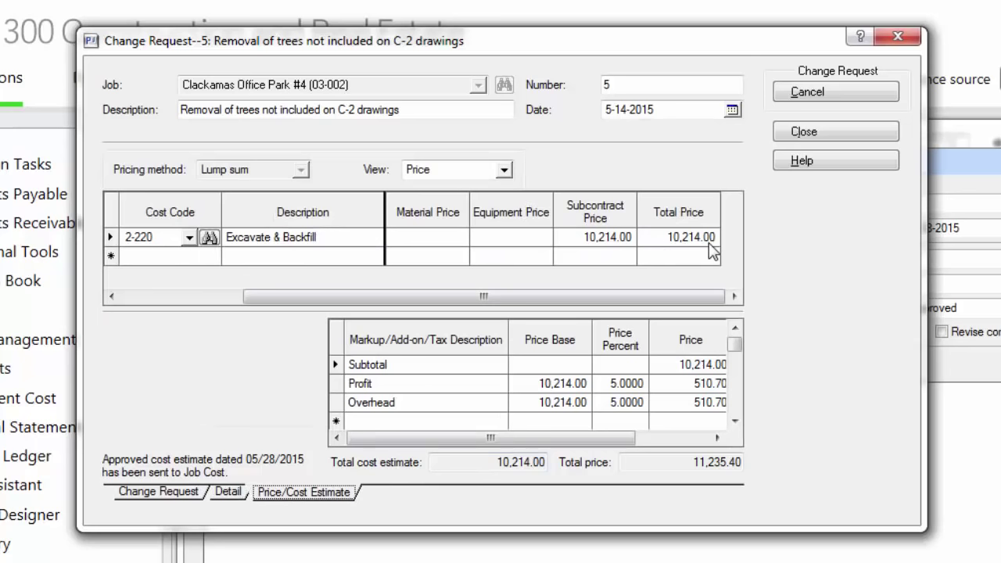
pyautogui.click(505, 169)
pyautogui.click(485, 187)
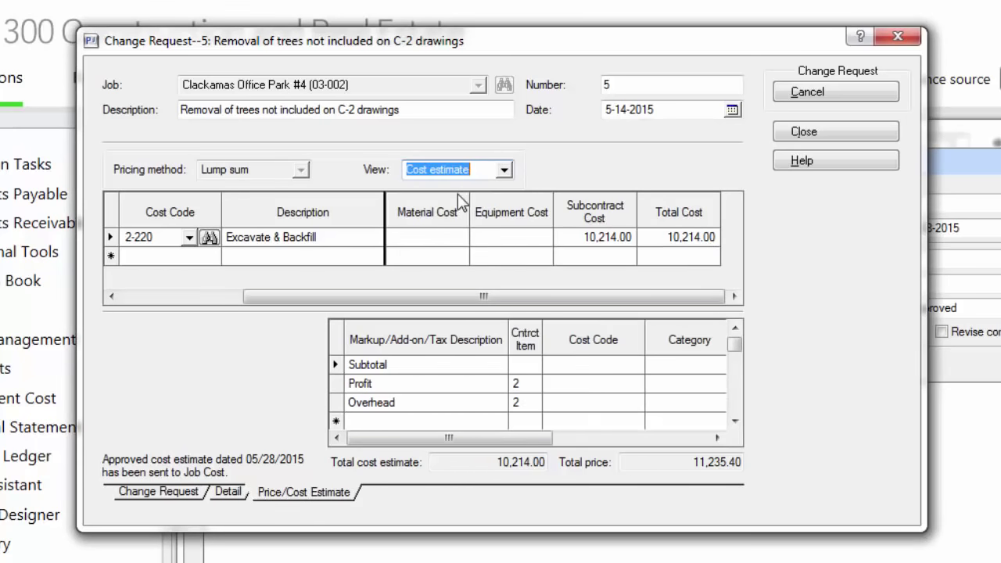
pyautogui.click(506, 169)
pyautogui.click(432, 252)
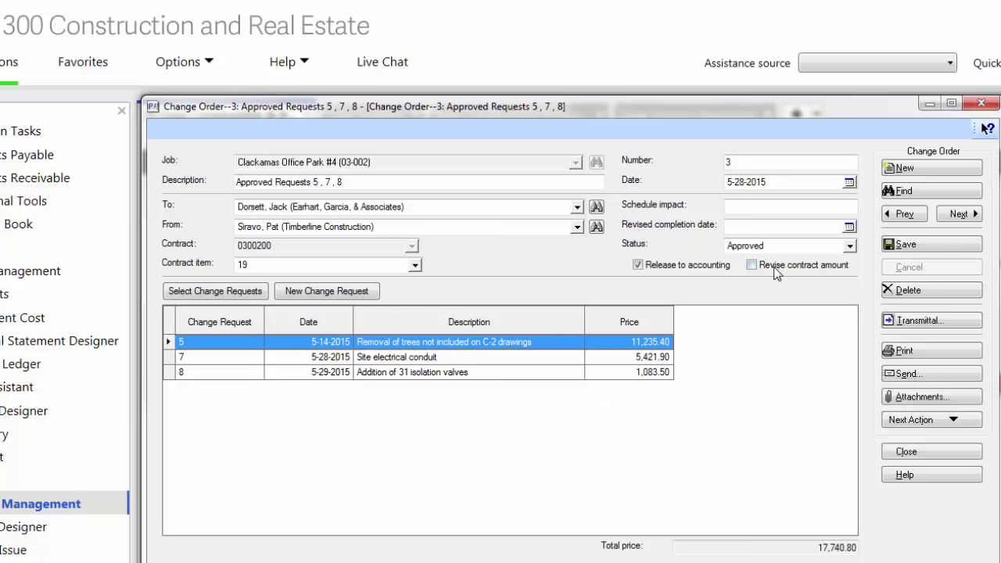
pyautogui.click(935, 421)
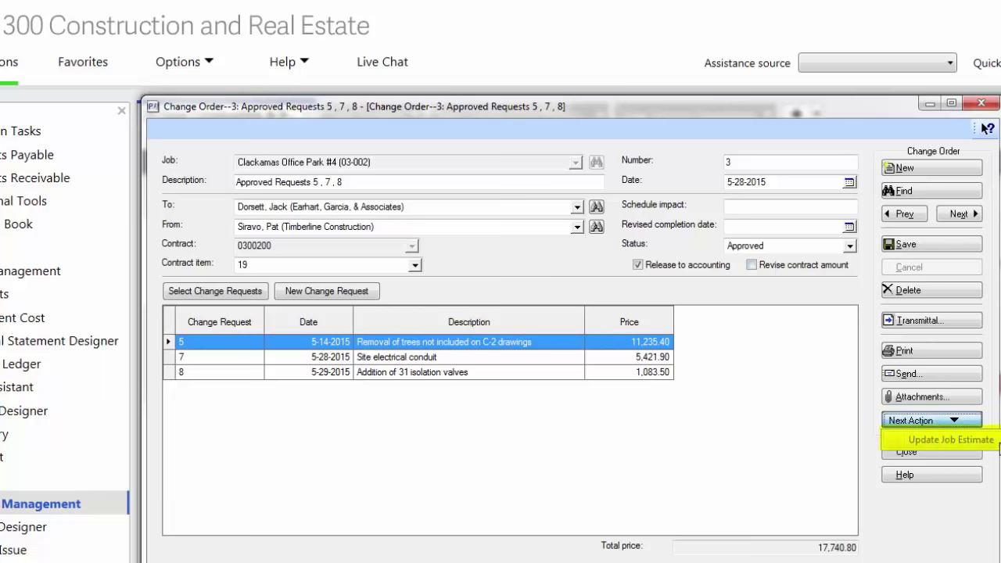
pyautogui.click(547, 437)
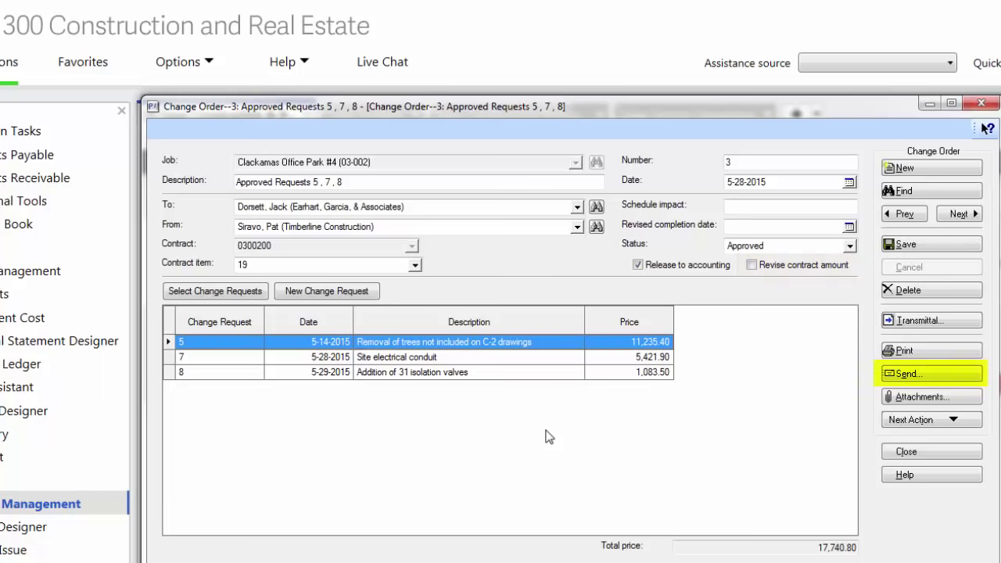
pyautogui.click(963, 419)
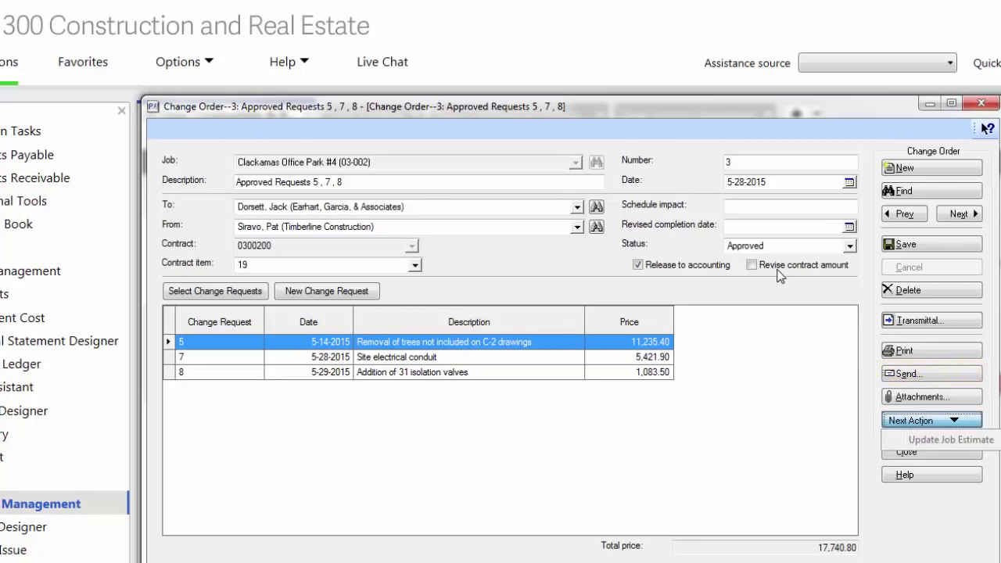
pyautogui.click(924, 398)
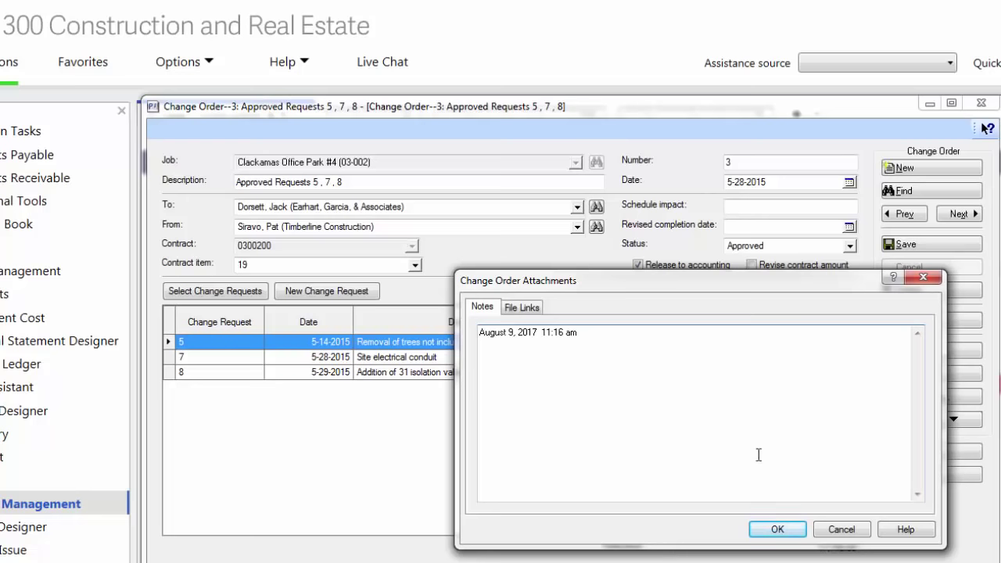
pyautogui.click(842, 529)
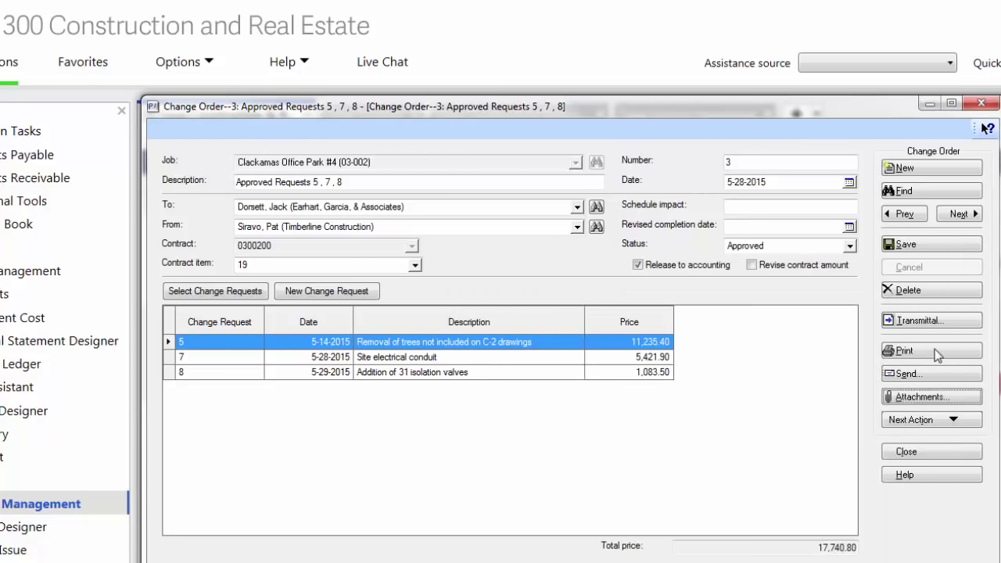
# Preview the printed change order 3 document totalling $17,740.80.
pyautogui.click(921, 353)
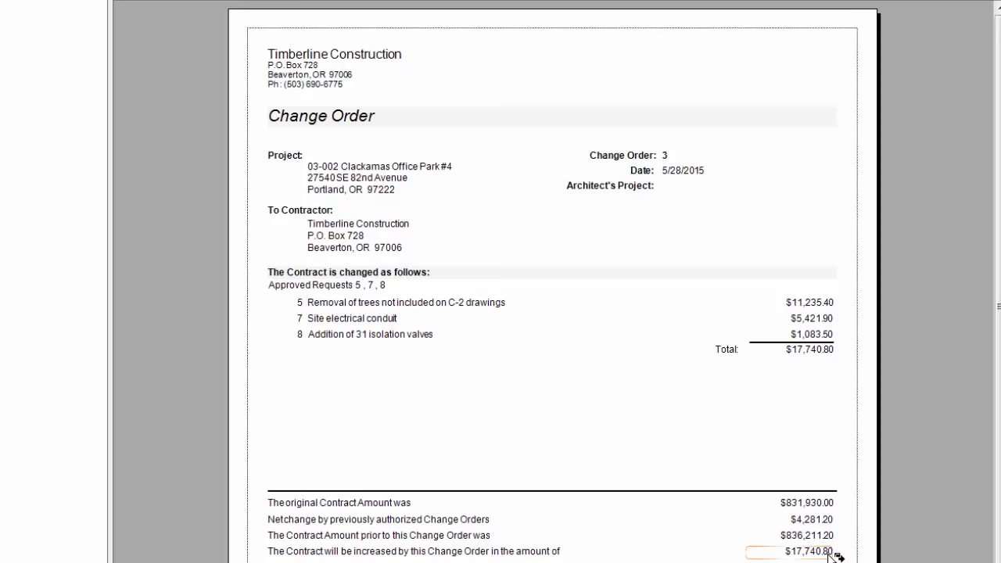
pyautogui.scroll(-2, 835, 555)
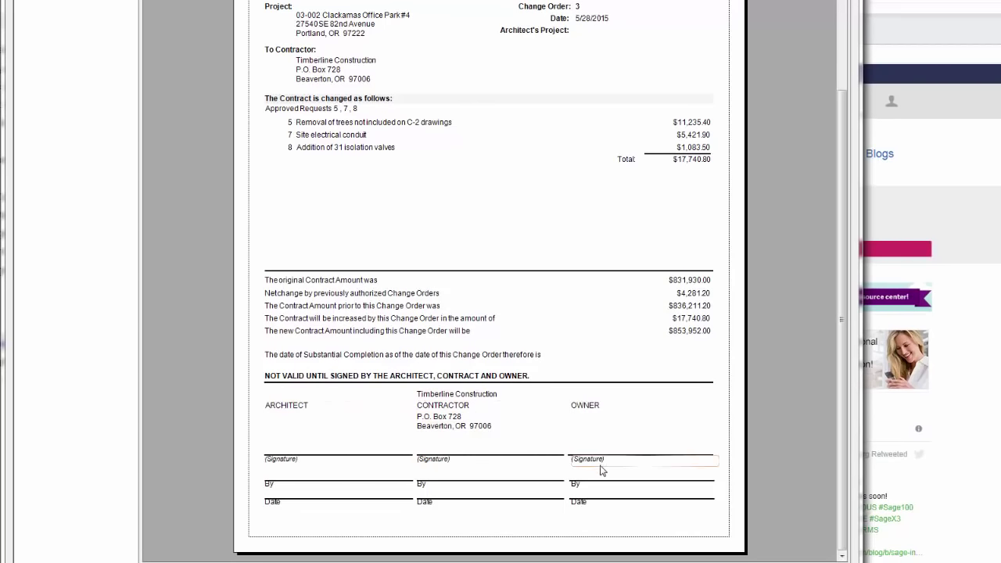
pyautogui.scroll(3, 461, 380)
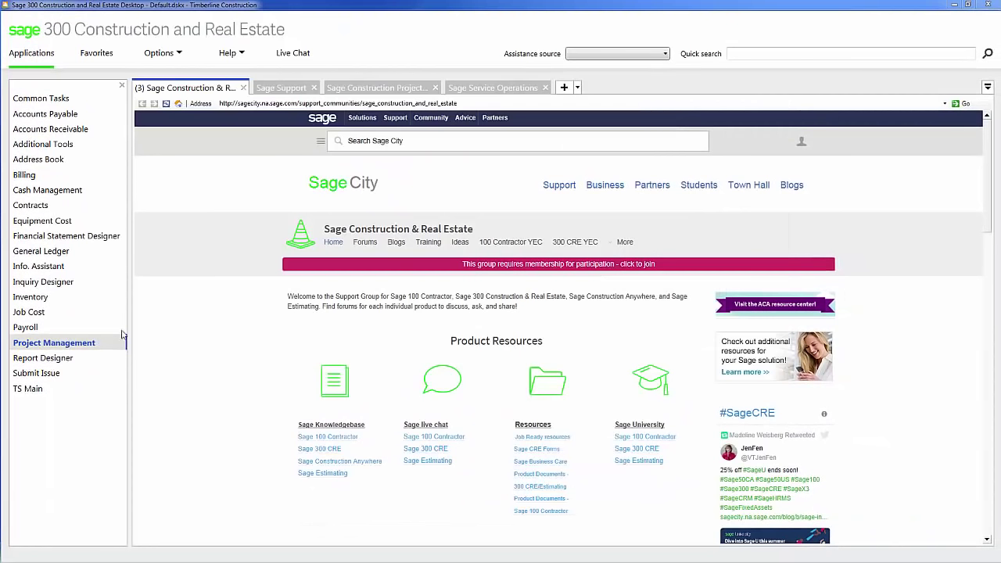
# Open commitment entry under Project Management's Contract Control for commitment 2308.
pyautogui.click(81, 346)
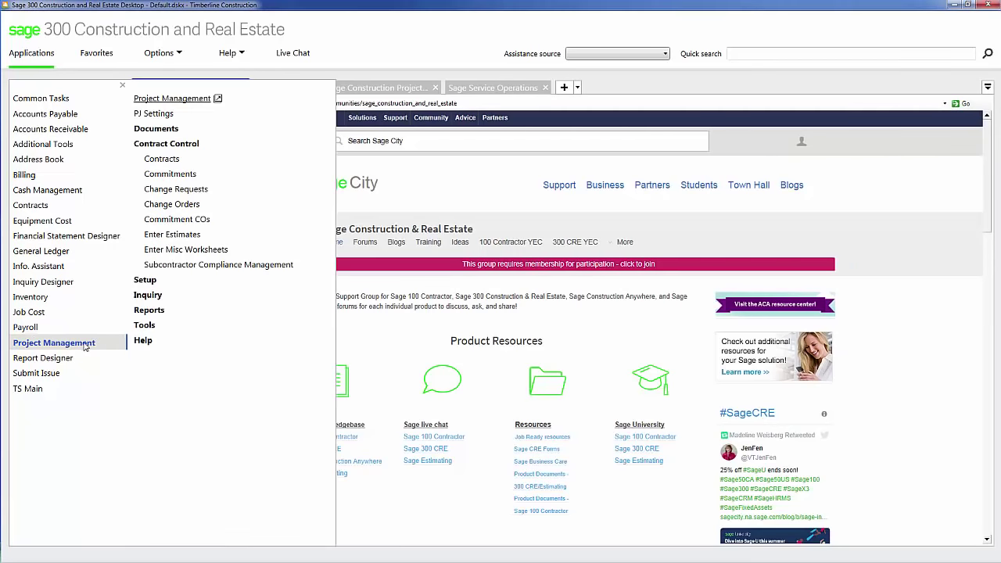
pyautogui.click(182, 175)
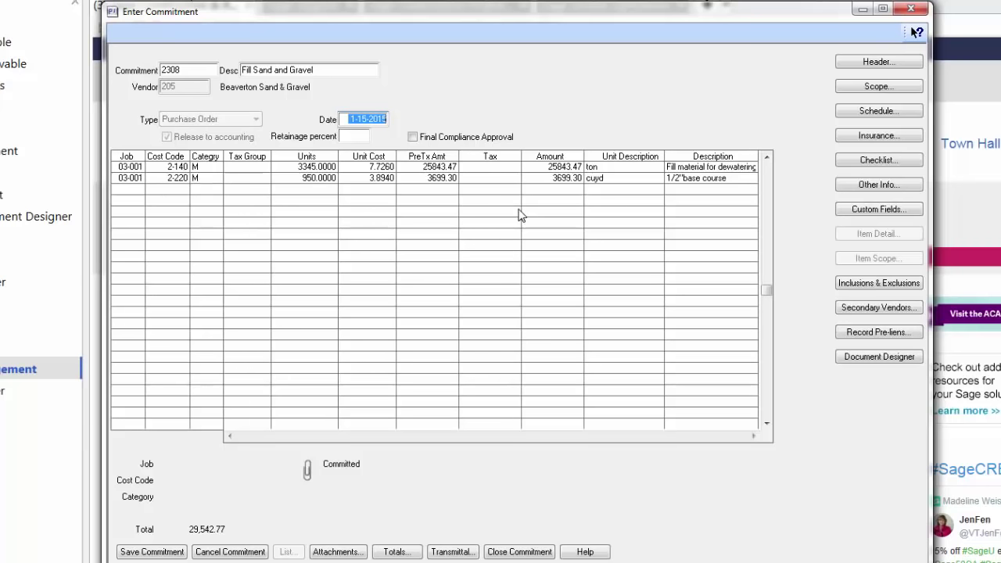
# View and cancel commitment 2308's Scope, Schedule, Insurance, Checklist and Other Info windows.
pyautogui.click(868, 88)
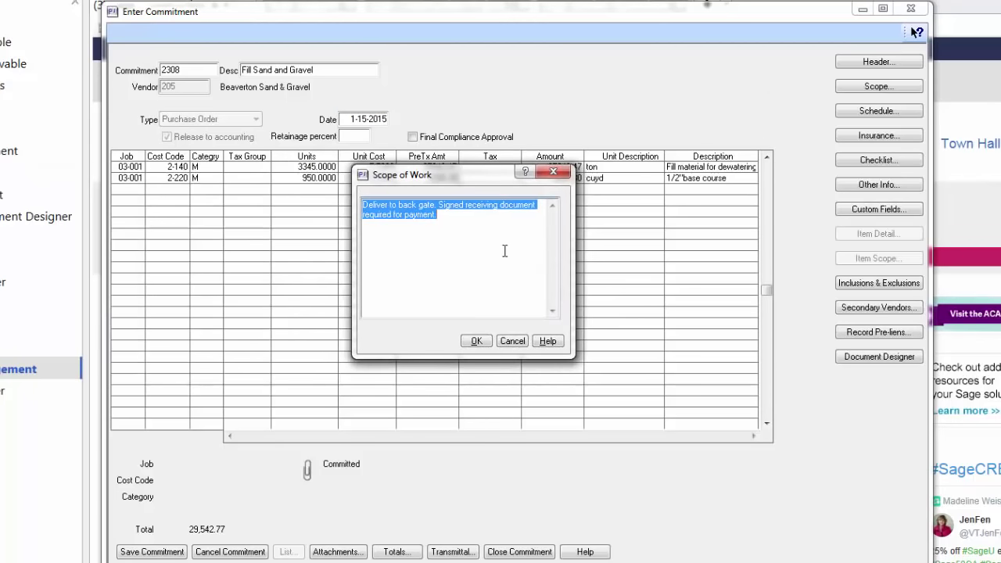
pyautogui.click(474, 340)
pyautogui.click(880, 112)
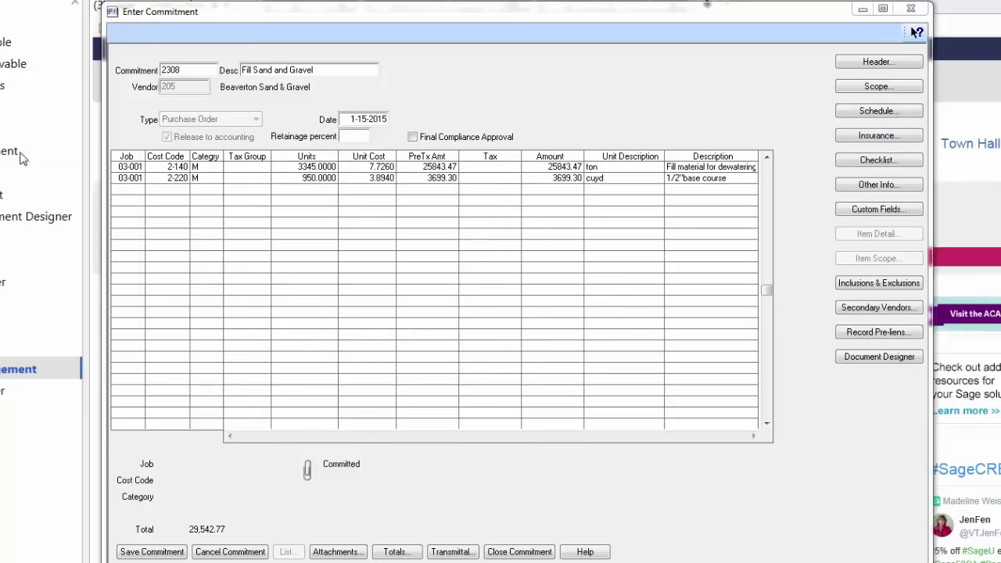
pyautogui.press('Escape')
pyautogui.click(880, 135)
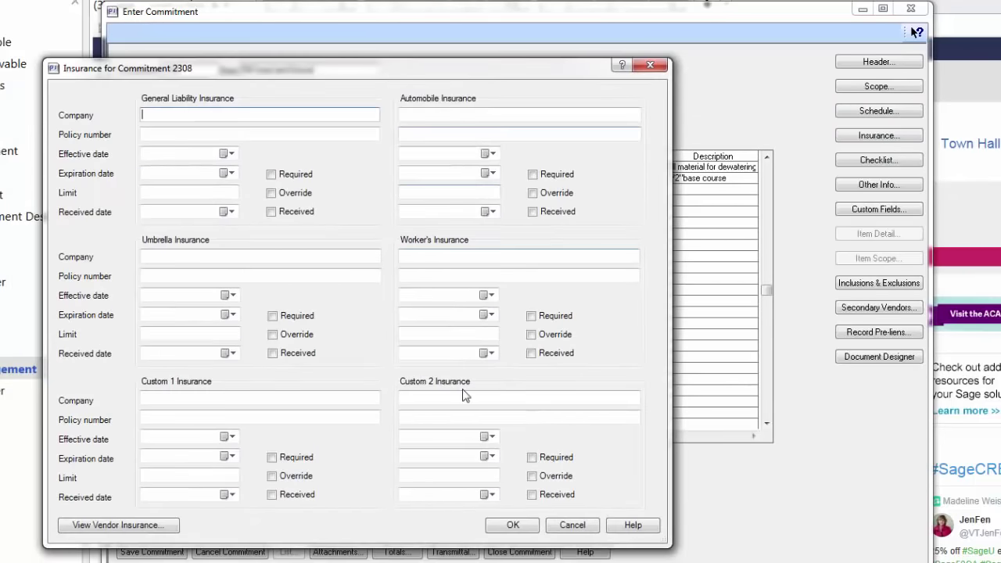
pyautogui.click(576, 529)
pyautogui.hotkey('alt', 'k')
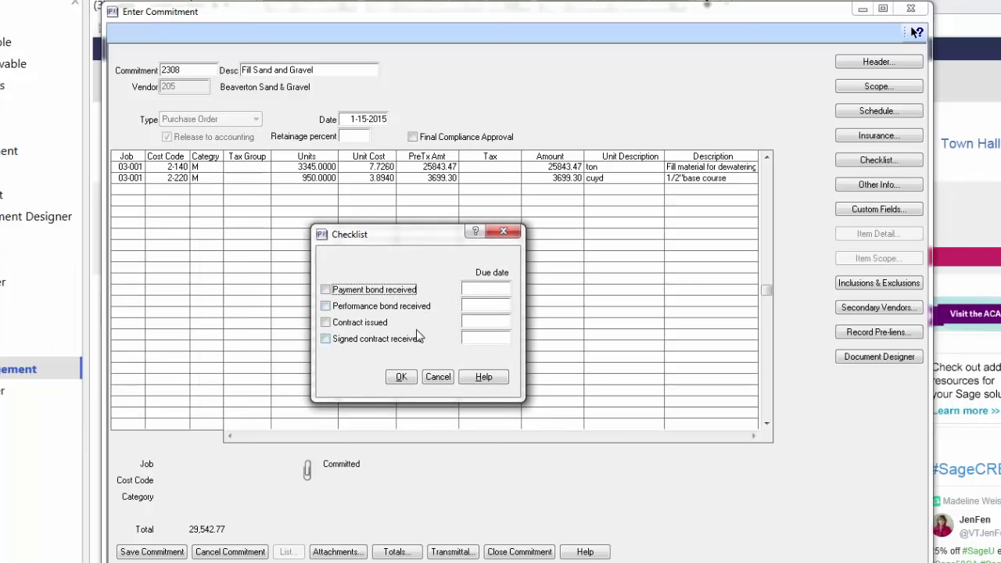
pyautogui.click(438, 377)
pyautogui.click(884, 186)
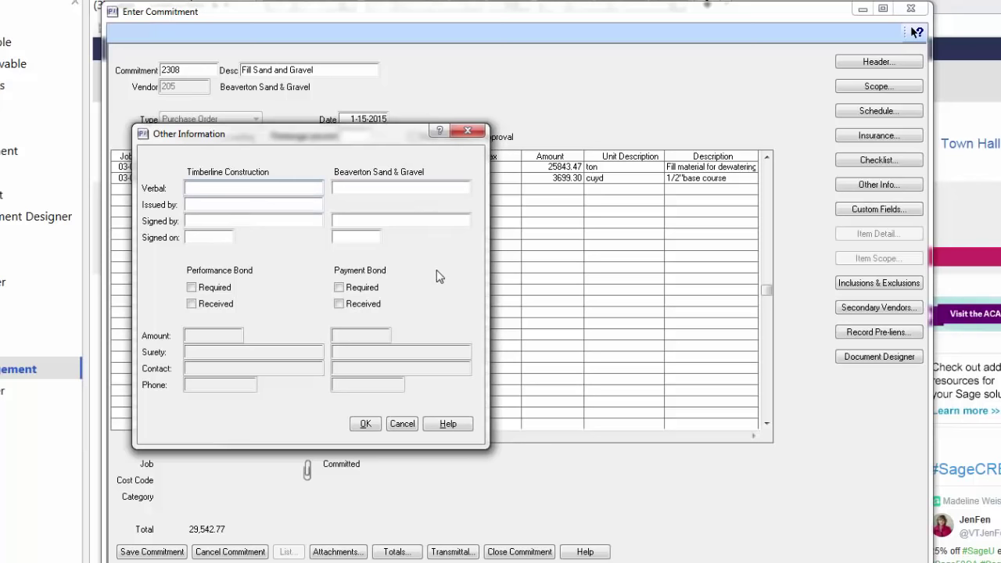
pyautogui.click(402, 424)
# Check Inclusions & Exclusions, Secondary Vendors and Record Pre-liens, then open Document Designer.
pyautogui.moveTo(196, 115); pyautogui.dragTo(391, 139)
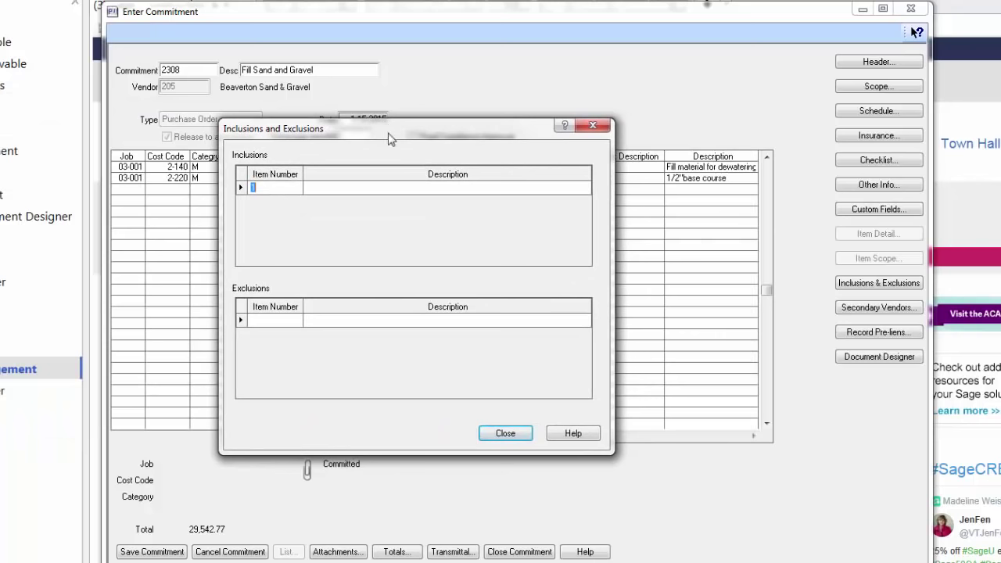
pyautogui.click(506, 434)
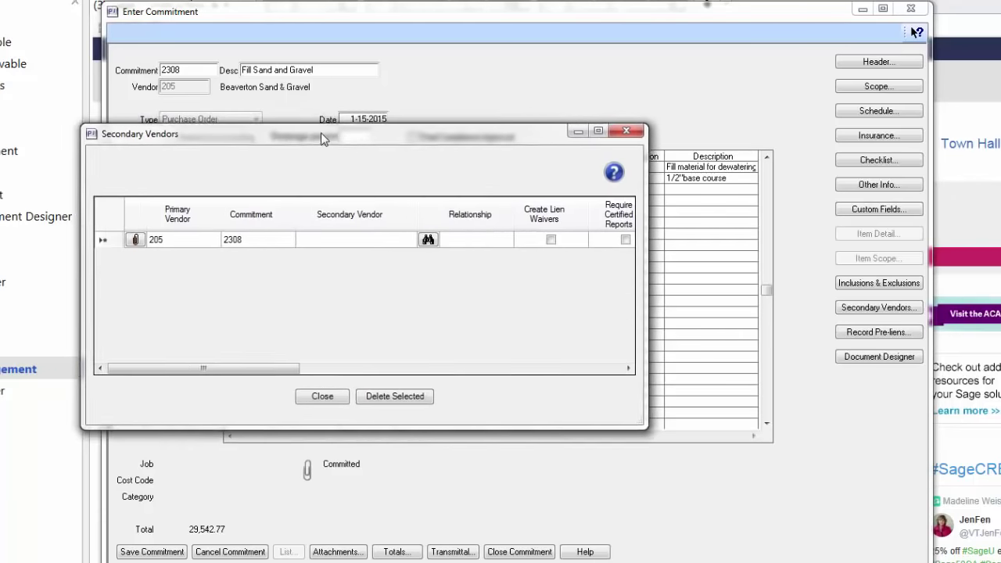
pyautogui.moveTo(320, 134); pyautogui.dragTo(319, 108)
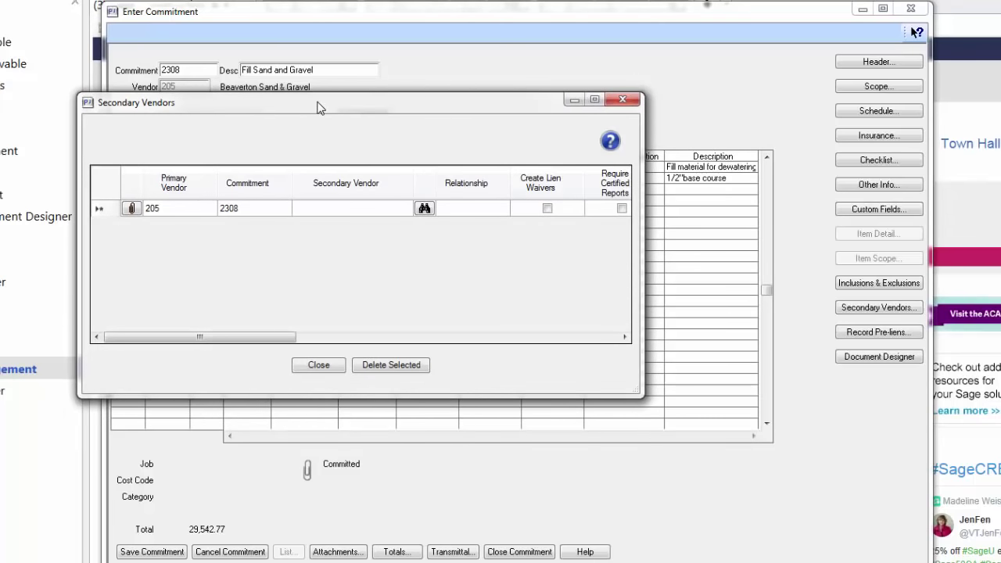
pyautogui.click(332, 364)
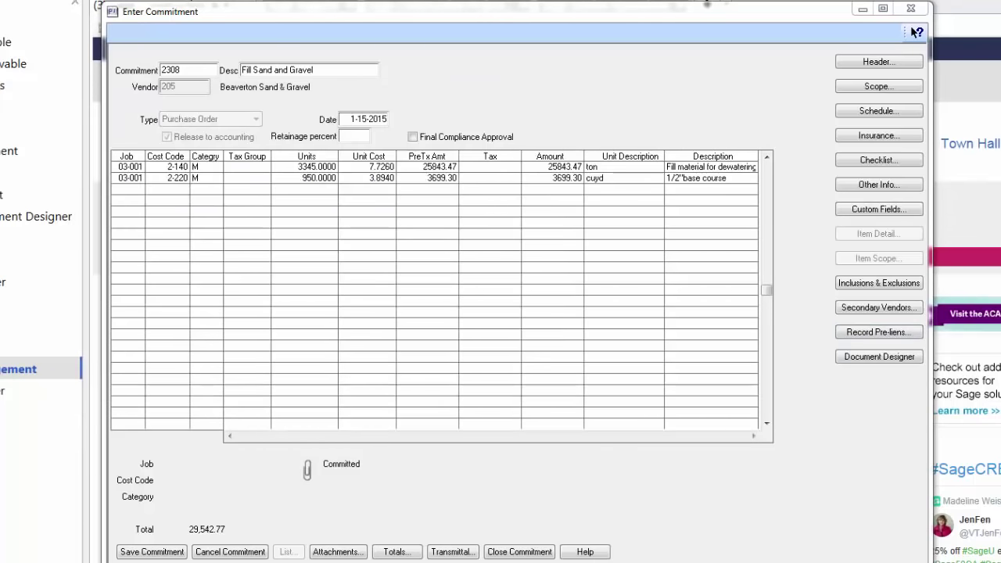
pyautogui.click(879, 331)
pyautogui.moveTo(417, 138); pyautogui.dragTo(423, 181)
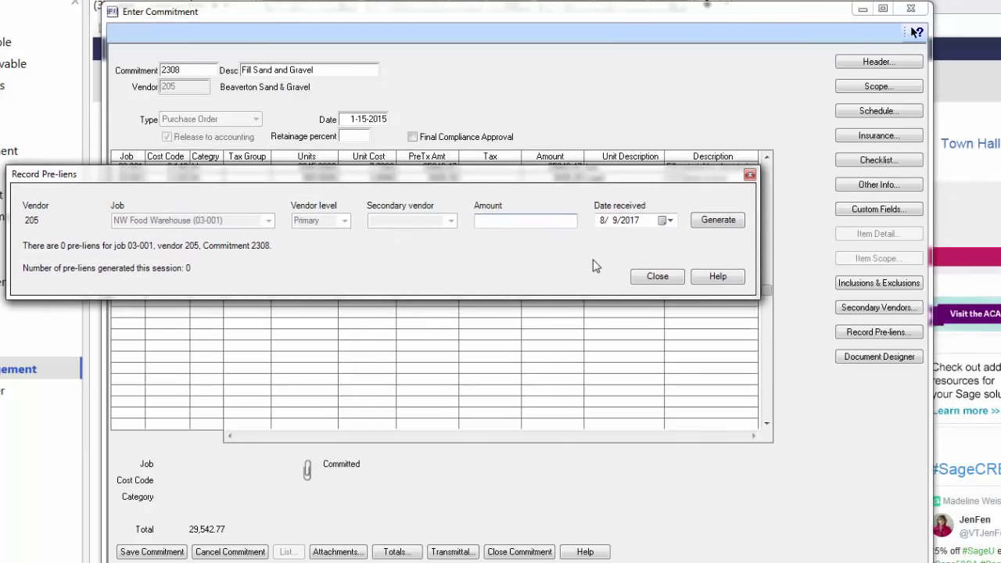
pyautogui.click(658, 276)
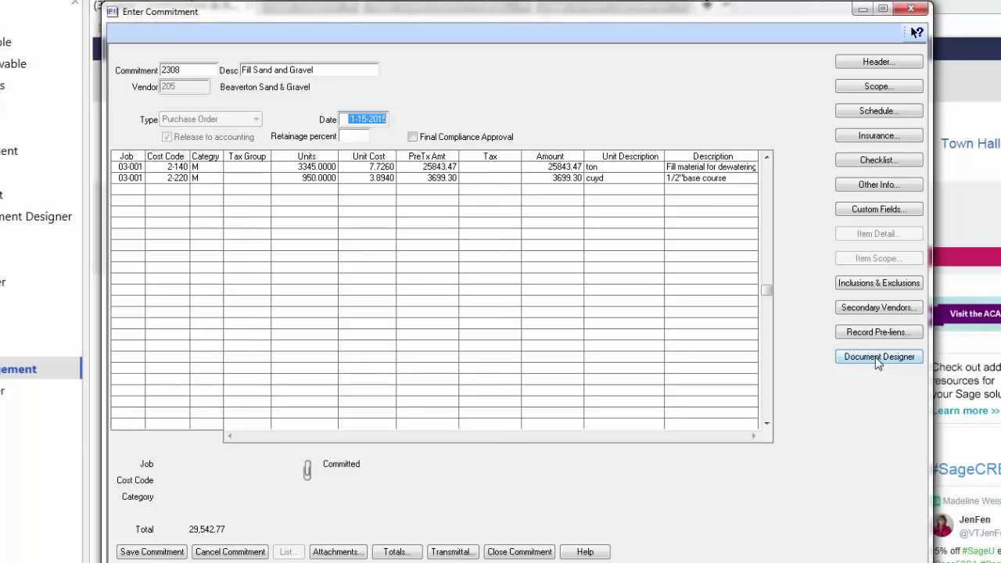
pyautogui.click(879, 358)
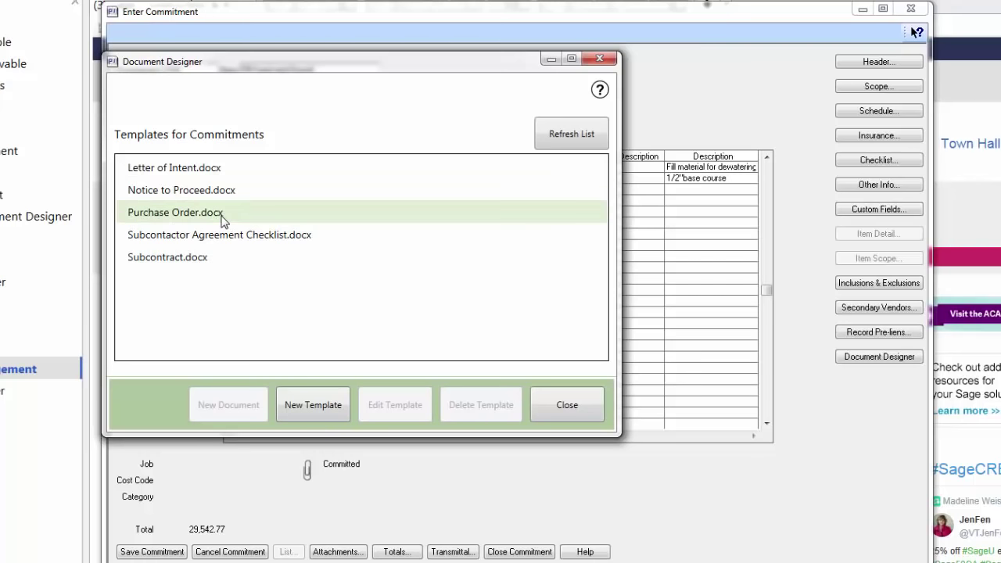
# Create a new purchase order document for commitment 2308 from the Purchase Order.docx template.
pyautogui.click(164, 217)
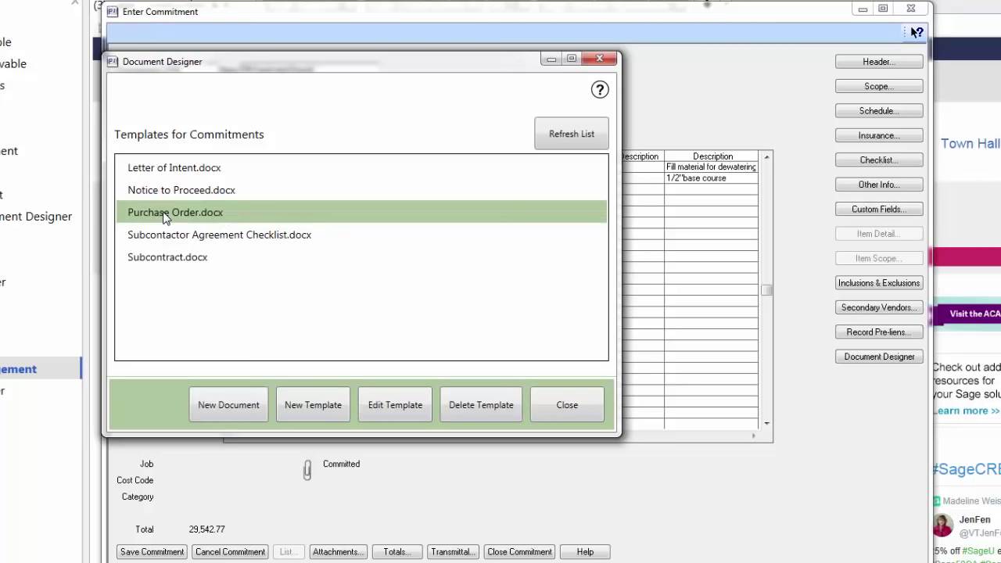
pyautogui.click(232, 407)
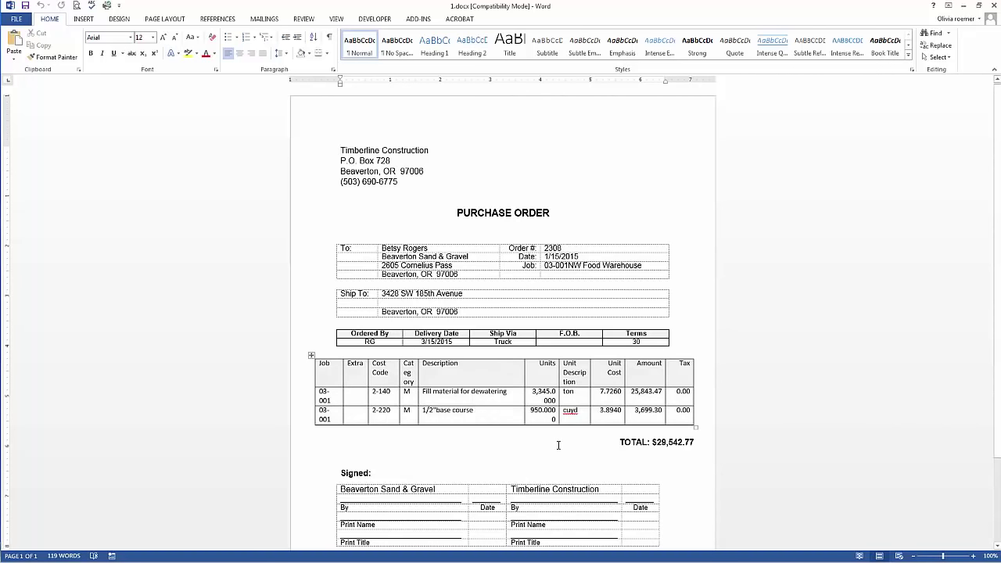
# Scroll through the Word purchase order to check its job 03-001 lines and signature blocks.
pyautogui.scroll(-1, 560, 431)
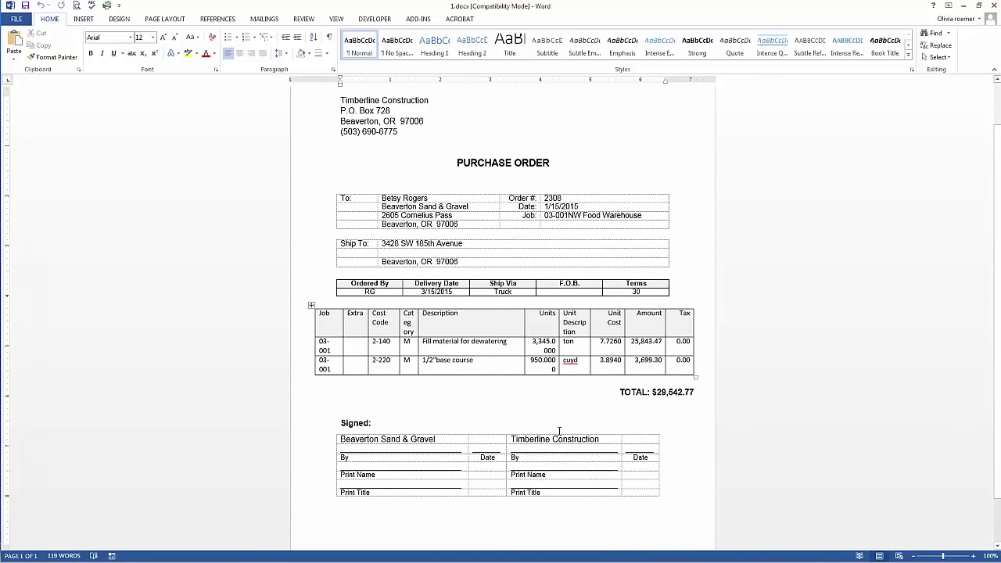
pyautogui.scroll(1, 410, 149)
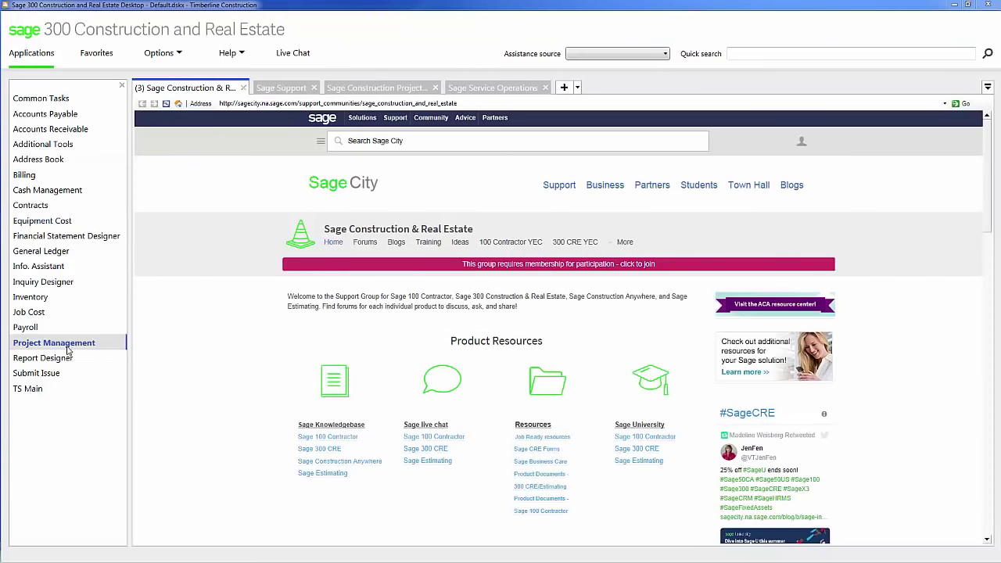
# Go to the RFI records under Project Management documents to show RFI 7 for job 03-002.
pyautogui.click(66, 343)
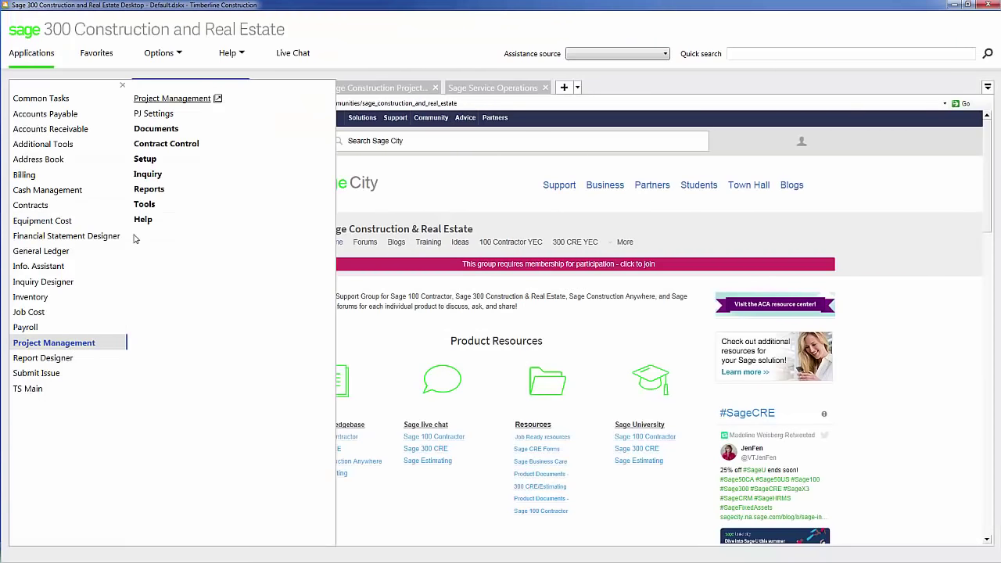
pyautogui.click(172, 130)
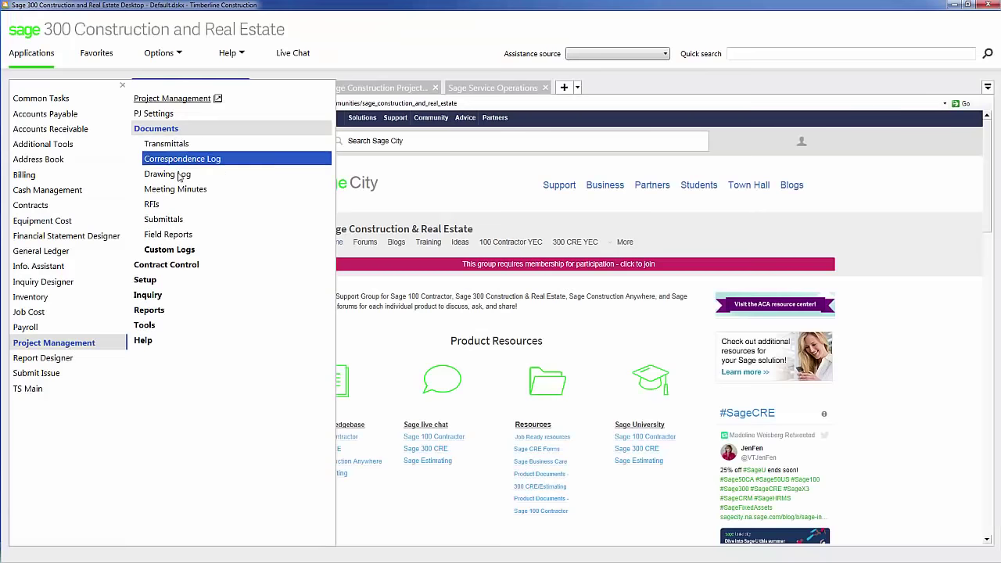
pyautogui.click(153, 207)
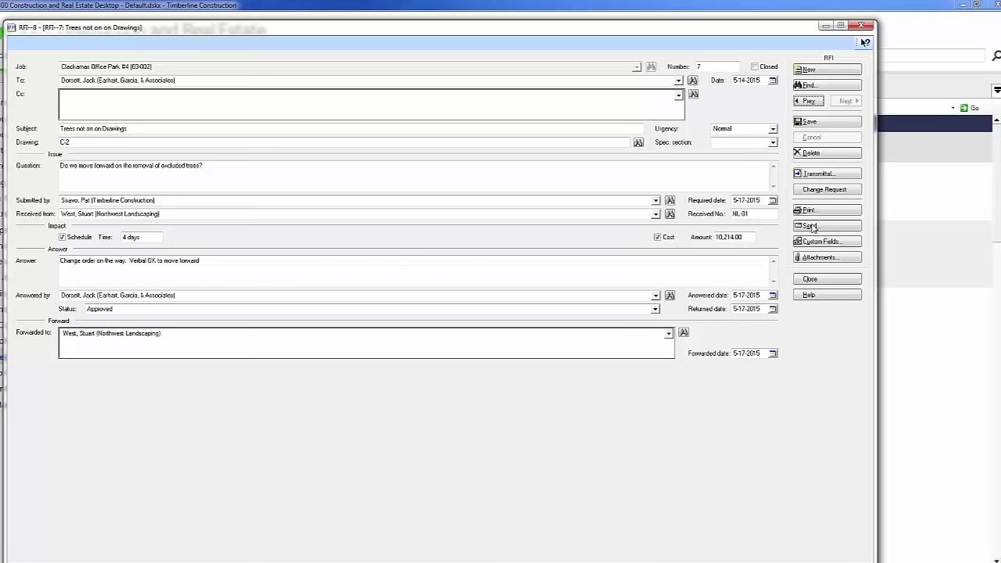
# Print-preview the RFI 7 form, then close the preview and the RFI window.
pyautogui.click(814, 212)
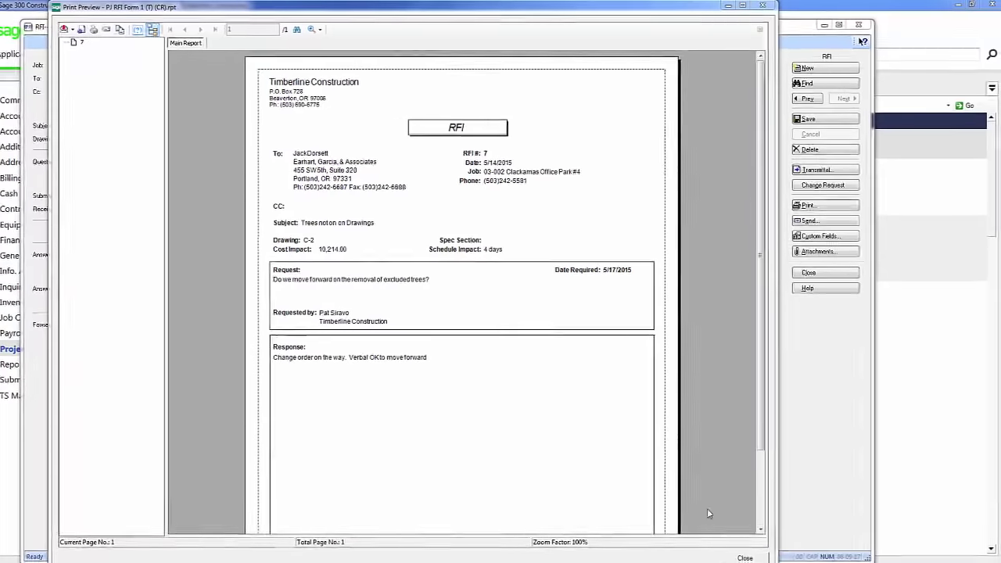
pyautogui.click(744, 557)
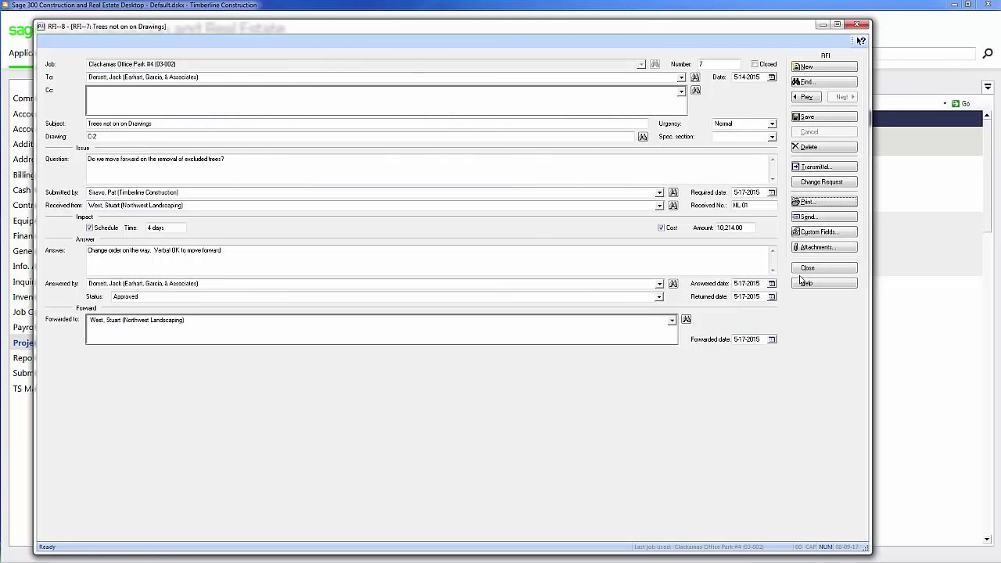
pyautogui.click(831, 269)
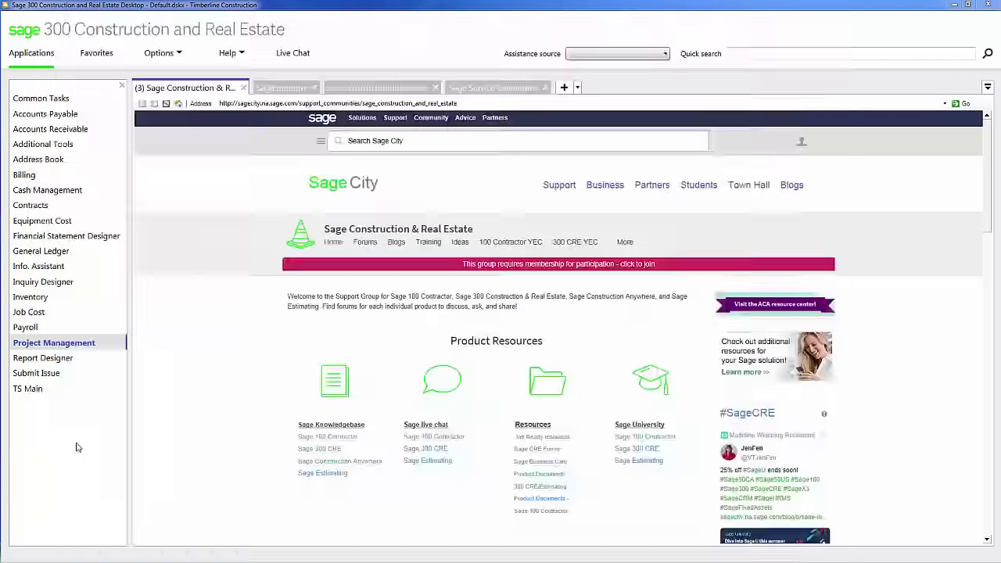
# Run the Job Costs by Cost Code report from the Project Management cost control reports.
pyautogui.click(87, 348)
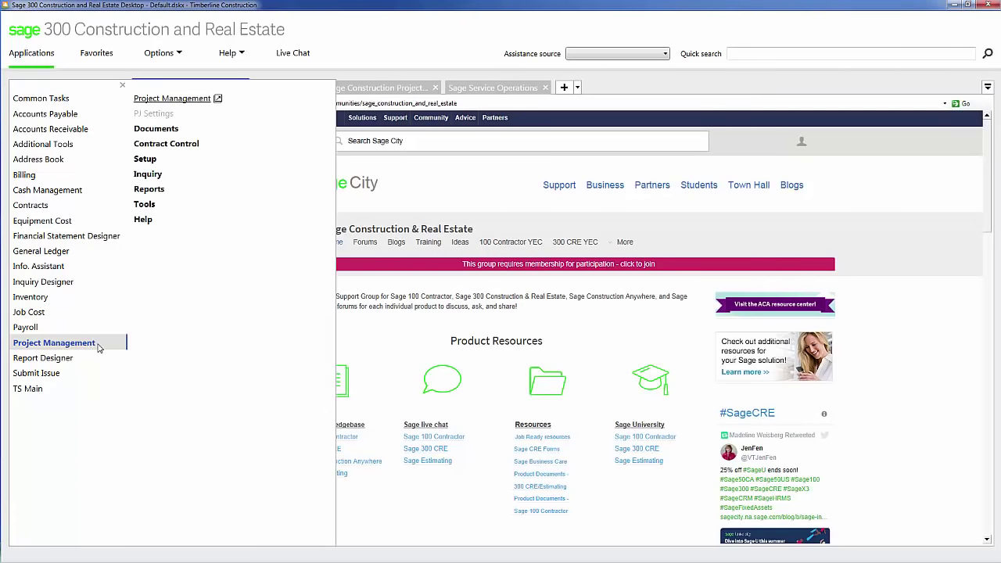
pyautogui.click(148, 191)
pyautogui.click(170, 251)
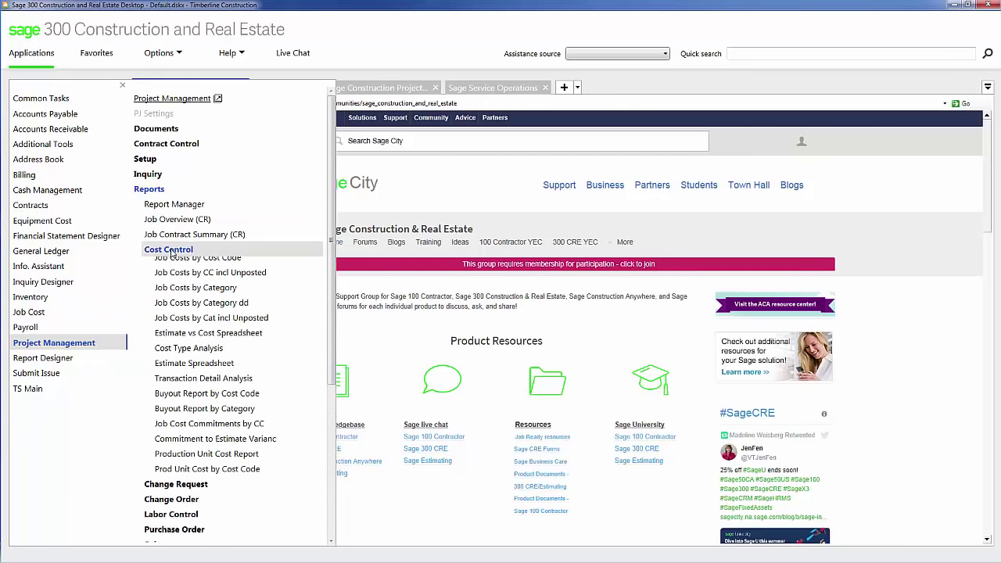
pyautogui.click(195, 296)
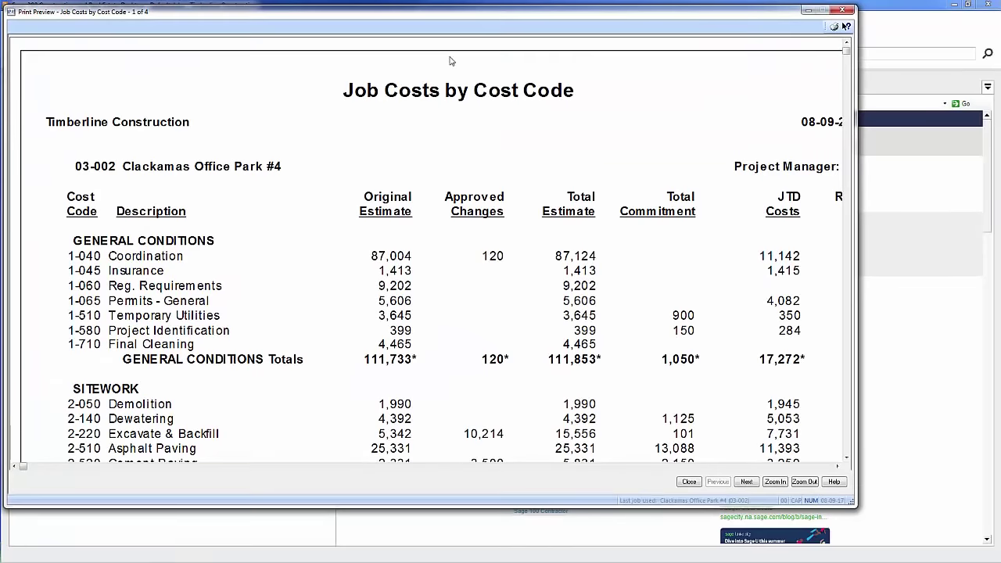
# Enlarge the report preview to show all columns and scroll through its four pages.
pyautogui.moveTo(859, 509); pyautogui.dragTo(998, 560)
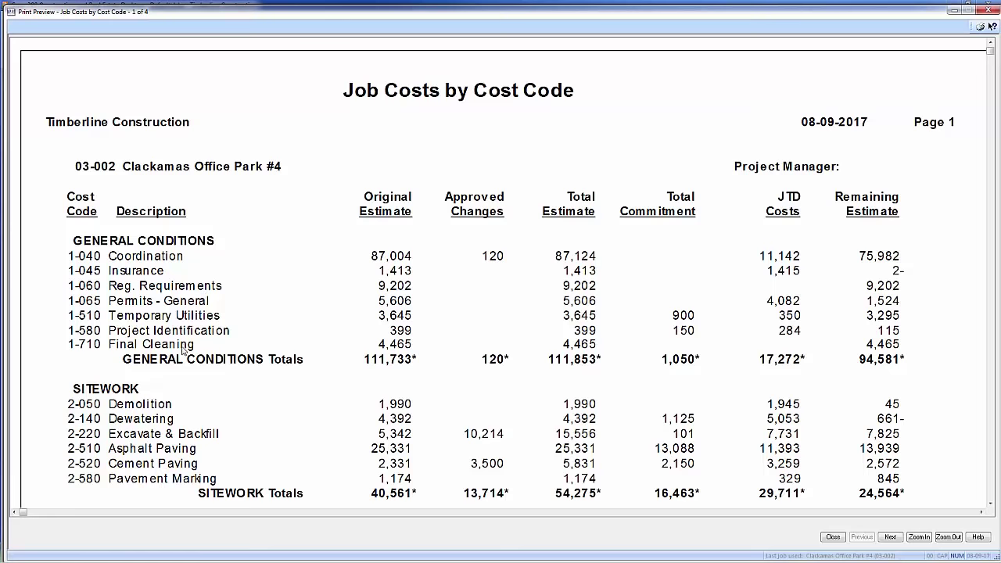
pyautogui.scroll(-1, 184, 352)
pyautogui.scroll(-4, 141, 391)
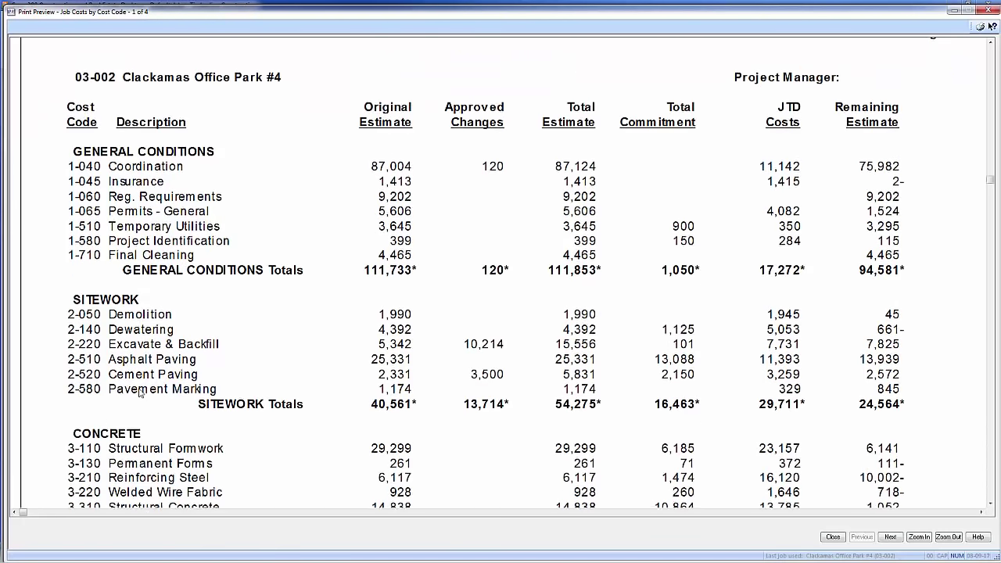
pyautogui.scroll(-3, 141, 393)
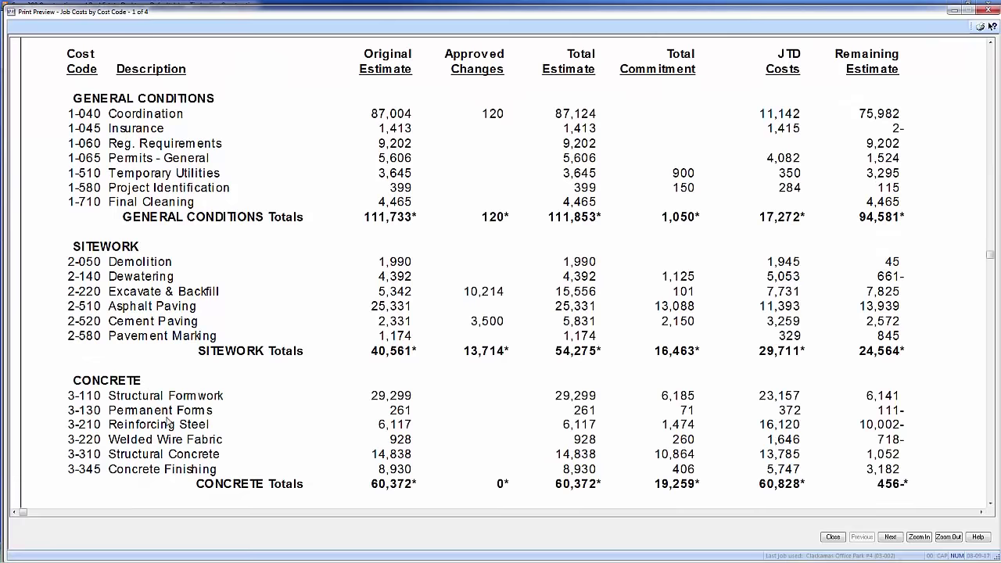
pyautogui.scroll(-6, 168, 423)
pyautogui.scroll(-2, 203, 411)
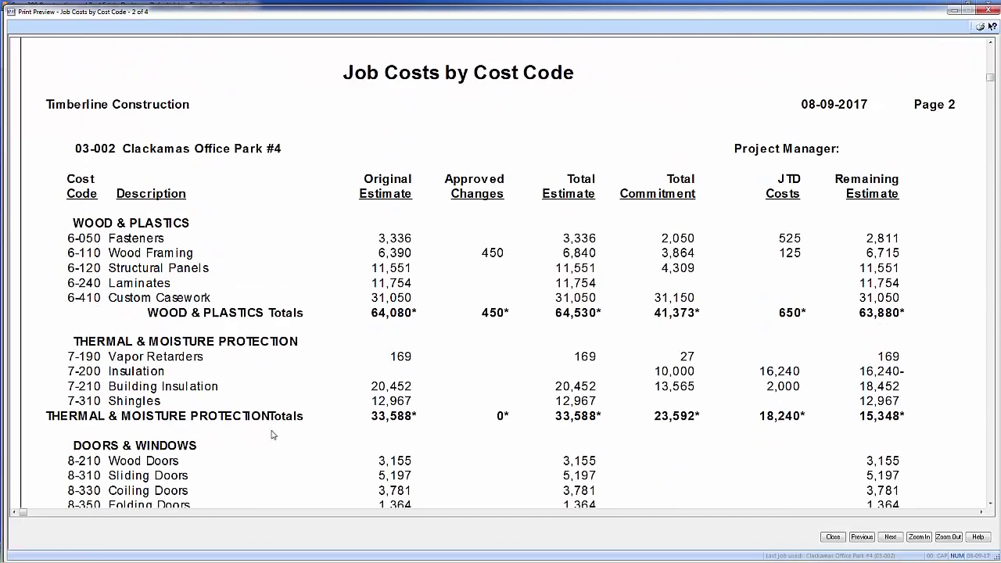
pyautogui.scroll(15, 291, 423)
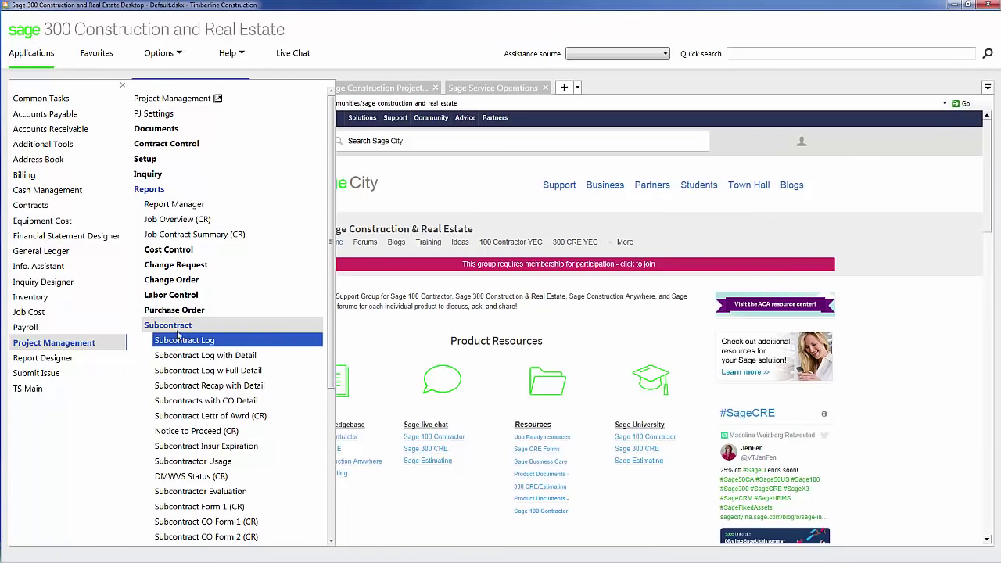
# Run the Subcontract Log with Detail report for job 03-002 from the subcontract reports.
pyautogui.click(181, 339)
pyautogui.click(190, 358)
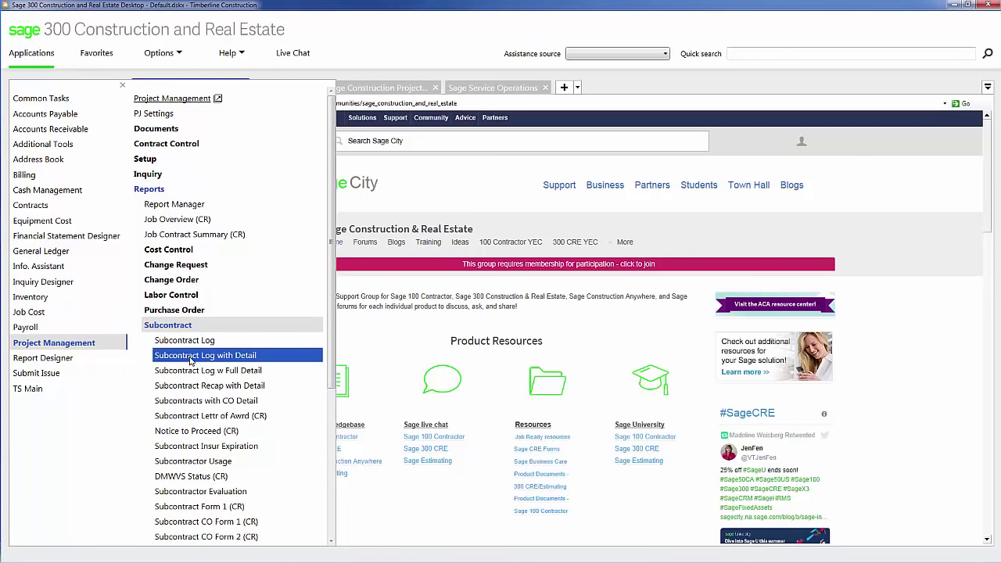
pyautogui.click(190, 357)
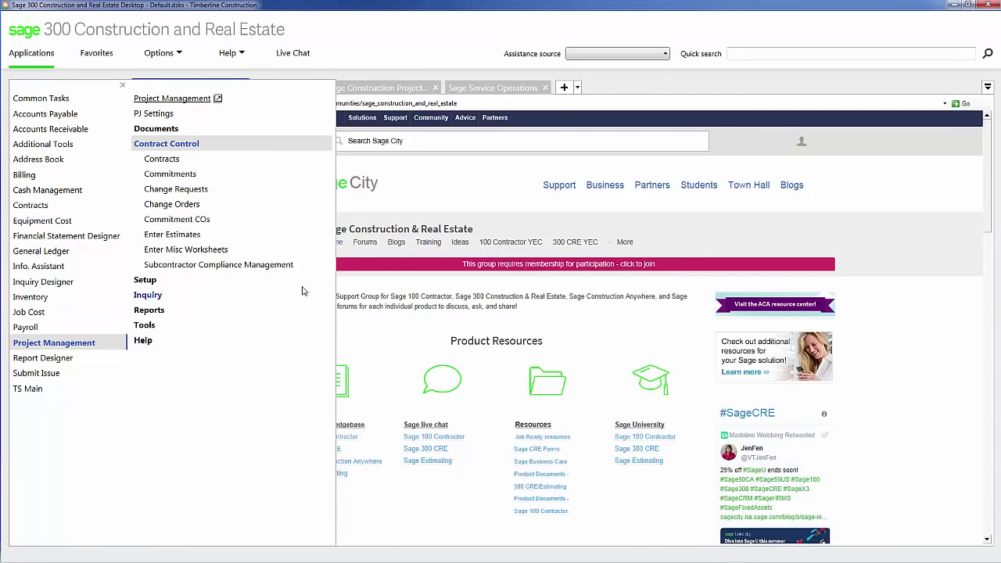
# Check A-1 Electric's Certified Reports, Insurance and Misc tabs in Subcontractor Compliance Management for job 03-002.
pyautogui.click(221, 266)
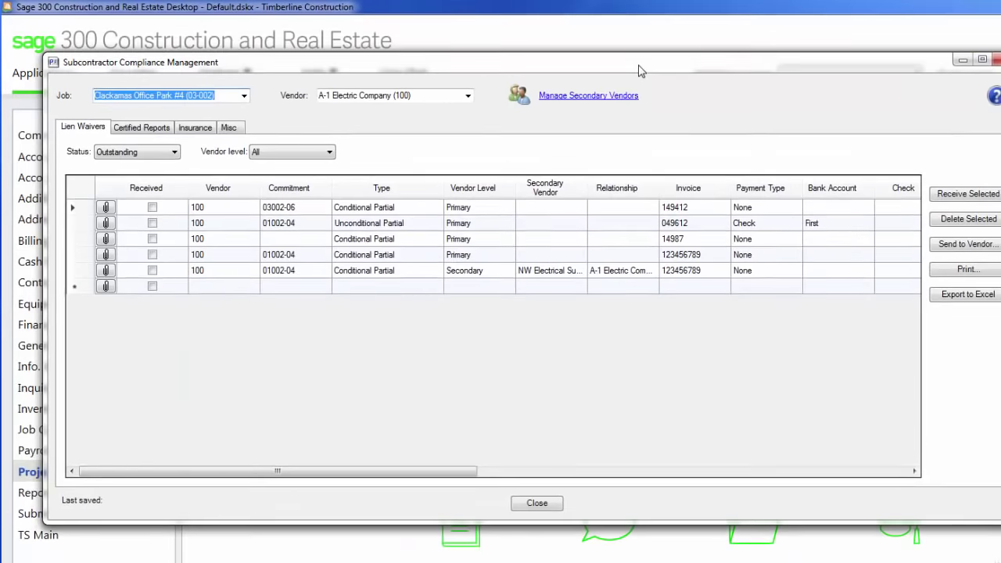
pyautogui.moveTo(638, 67); pyautogui.dragTo(634, 69)
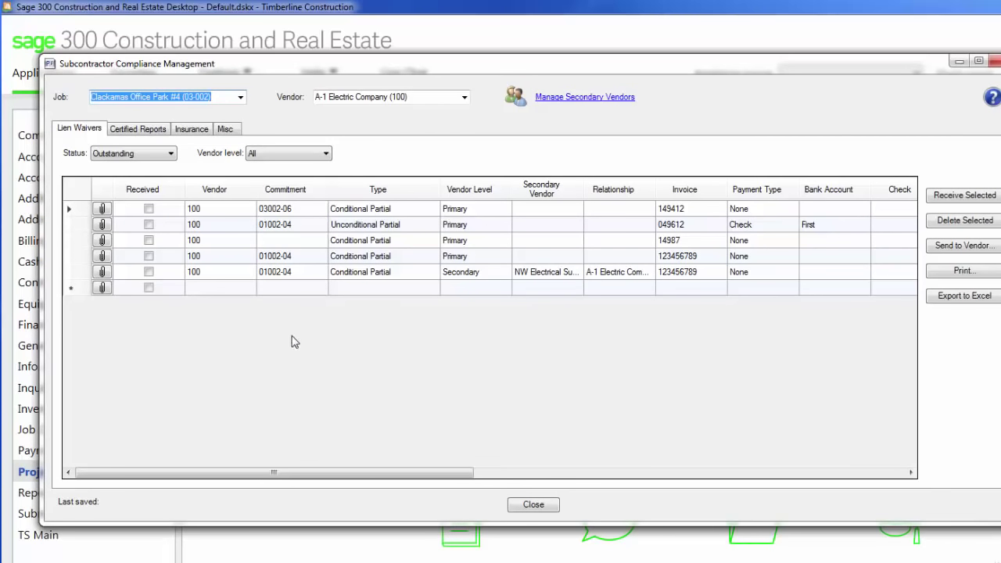
pyautogui.click(148, 130)
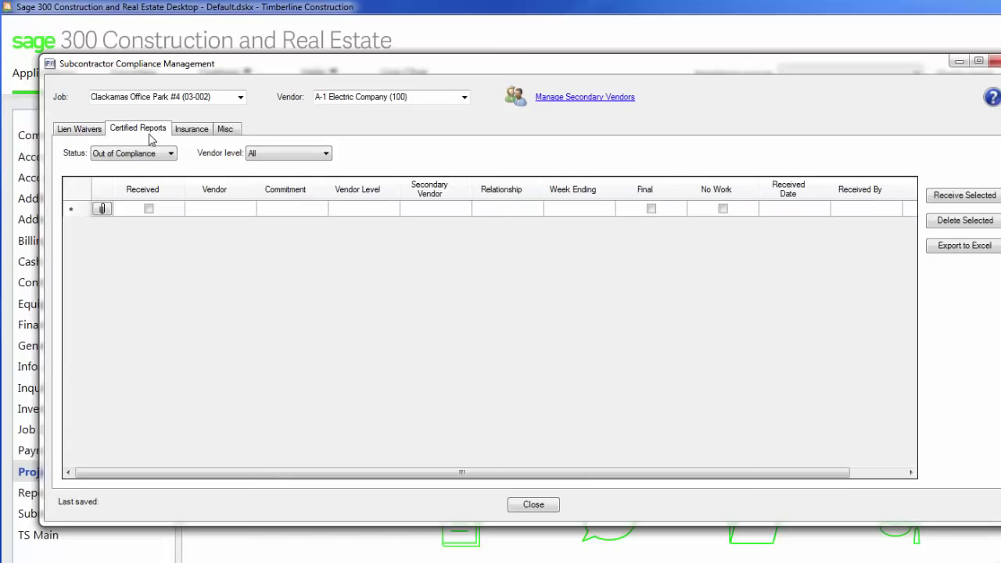
pyautogui.click(198, 136)
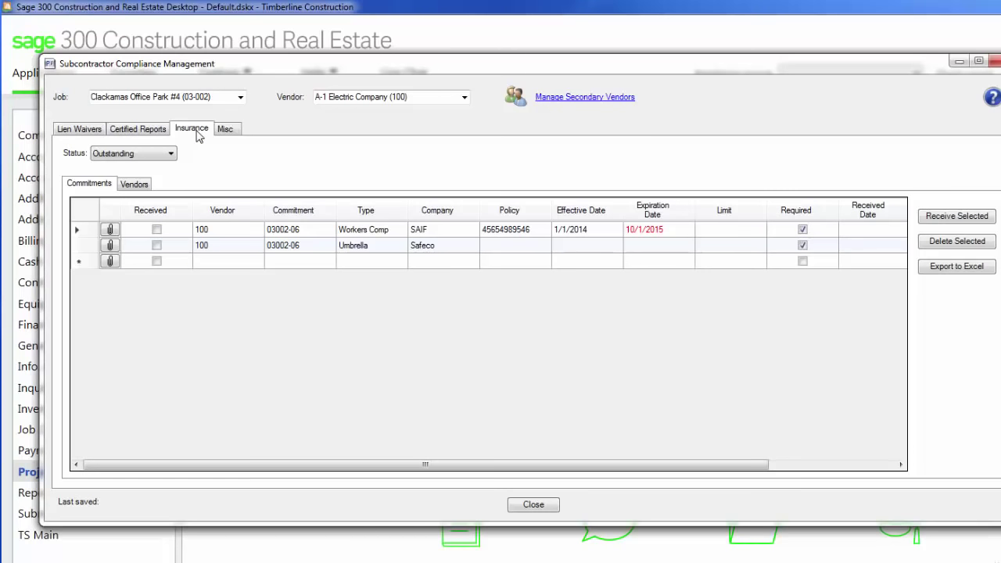
pyautogui.click(224, 133)
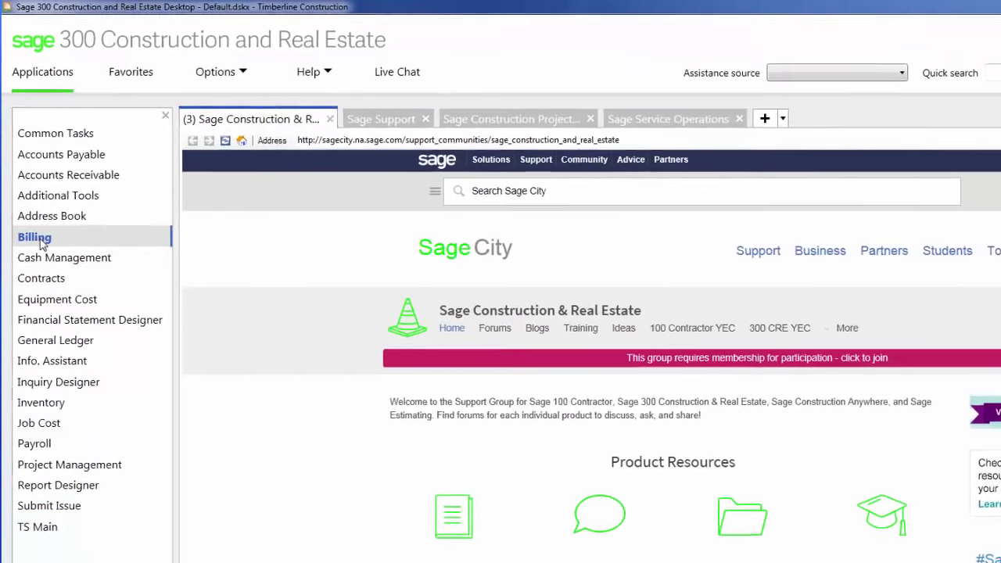
# Open Contract-Based Invoices from Billing tasks, showing contract 0300200's pending invoice at 14.43% billed.
pyautogui.click(31, 178)
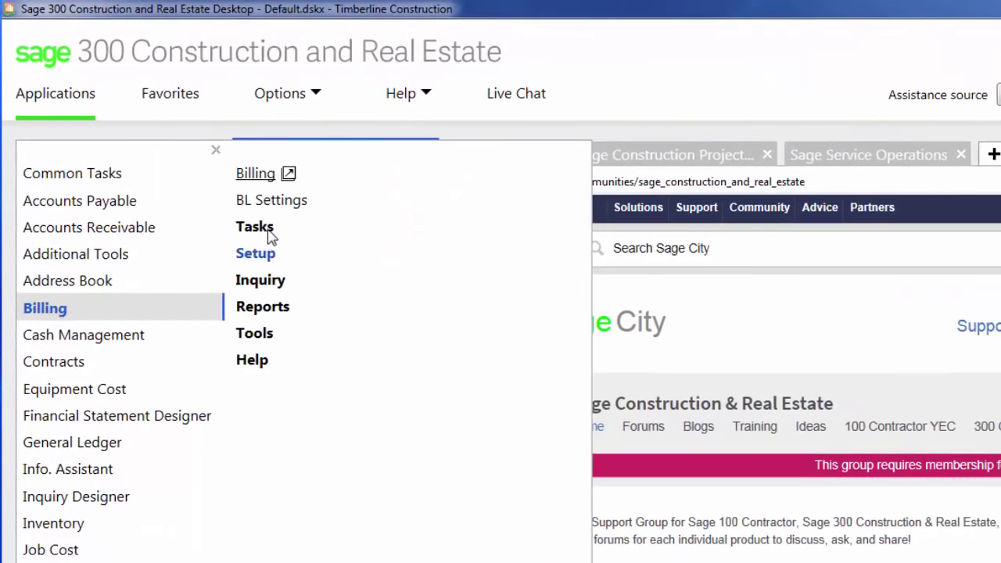
pyautogui.click(150, 131)
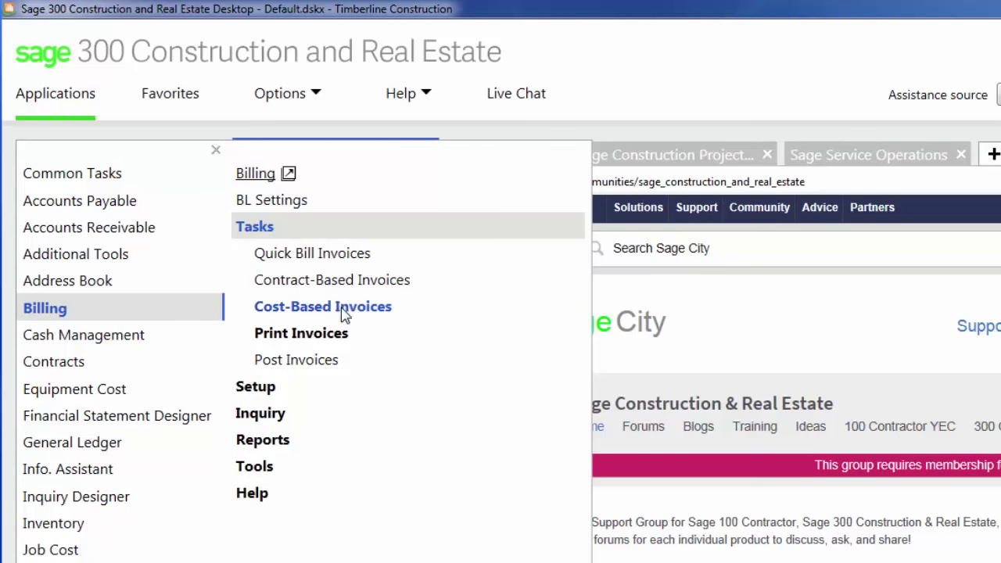
pyautogui.click(338, 255)
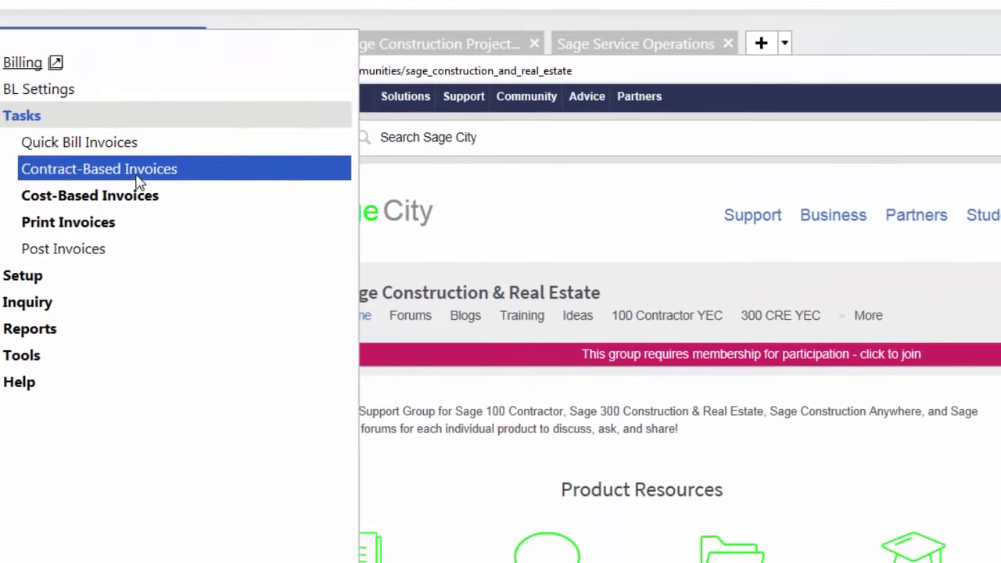
pyautogui.click(368, 282)
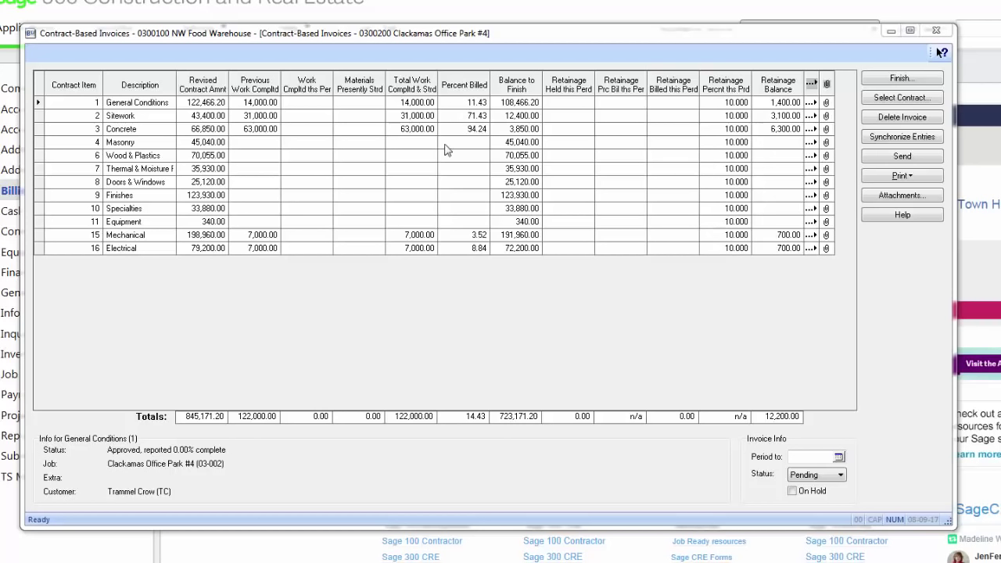
# Enter 50 percent billed and 50,000 total work for Wood & Plastics, accepting without future warnings.
pyautogui.click(469, 160)
pyautogui.write('50')
pyautogui.press('Tab')
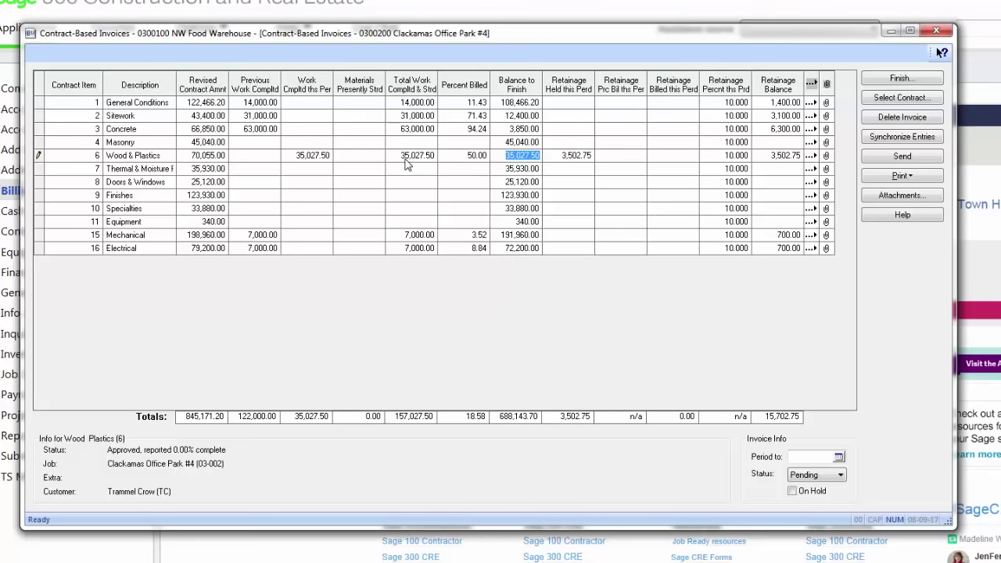
pyautogui.click(395, 156)
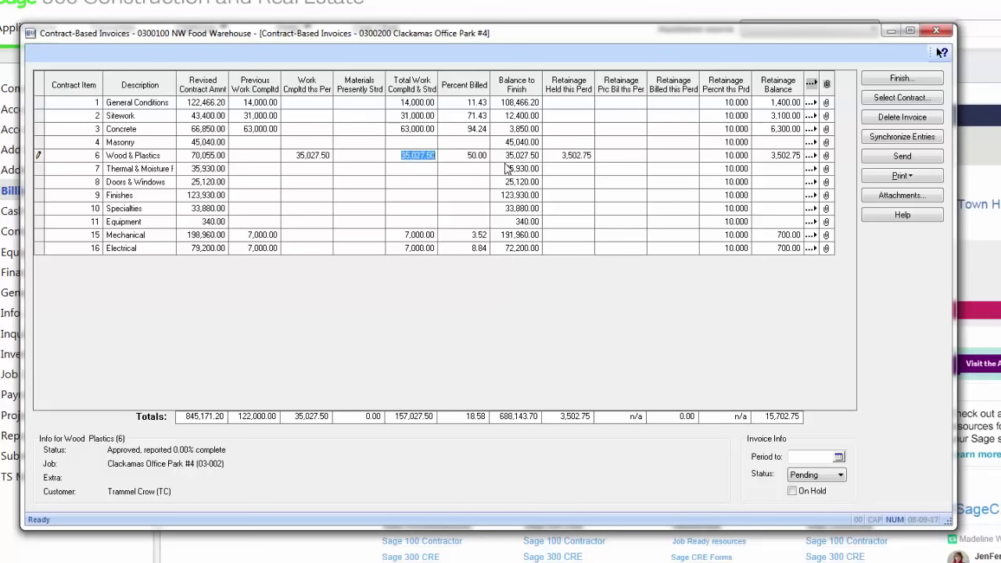
pyautogui.write('500000')
pyautogui.press('Tab')
pyautogui.click(644, 363)
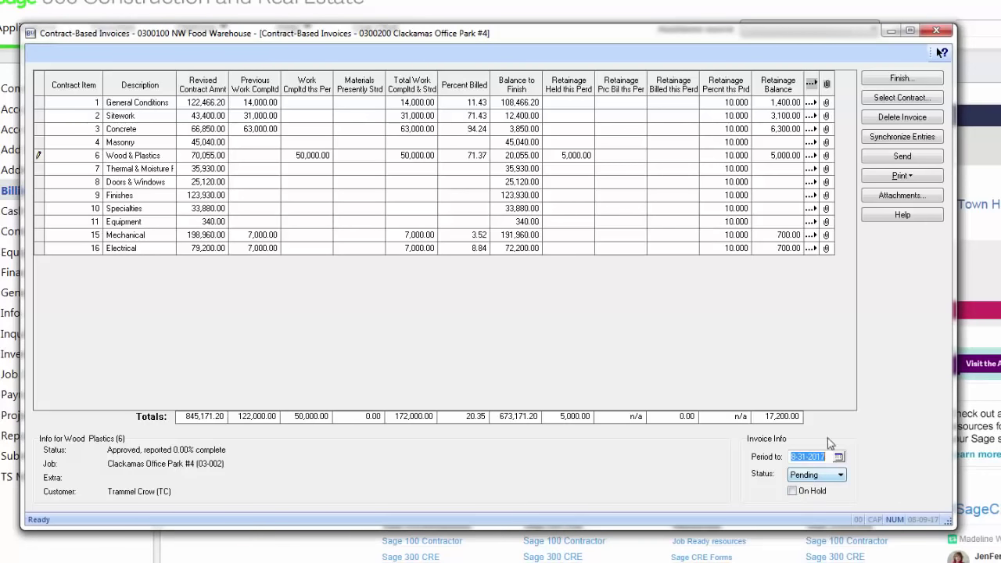
# Preview the draft Request for Payment showing $45,000.00 due and scroll through its pages.
pyautogui.click(900, 175)
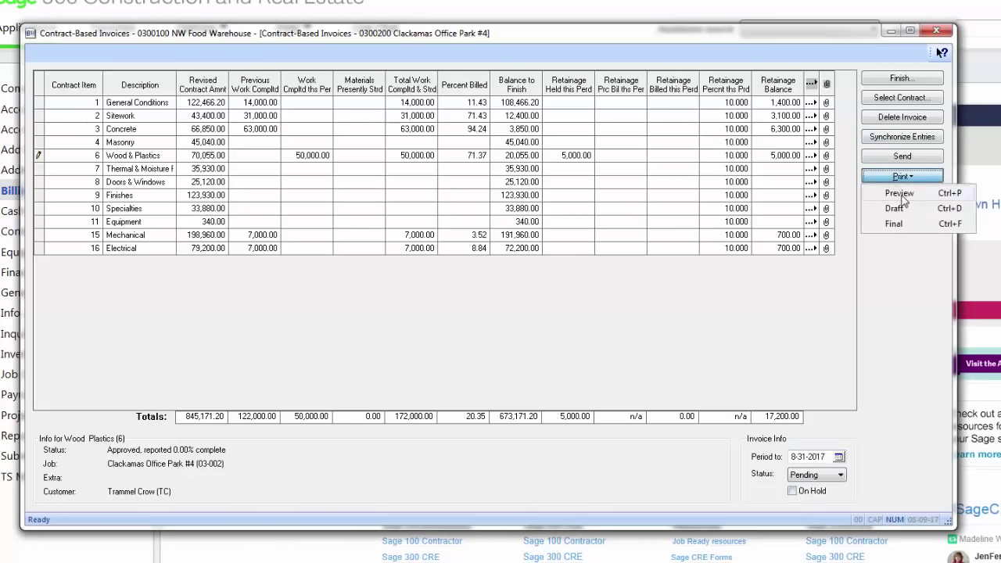
pyautogui.click(900, 193)
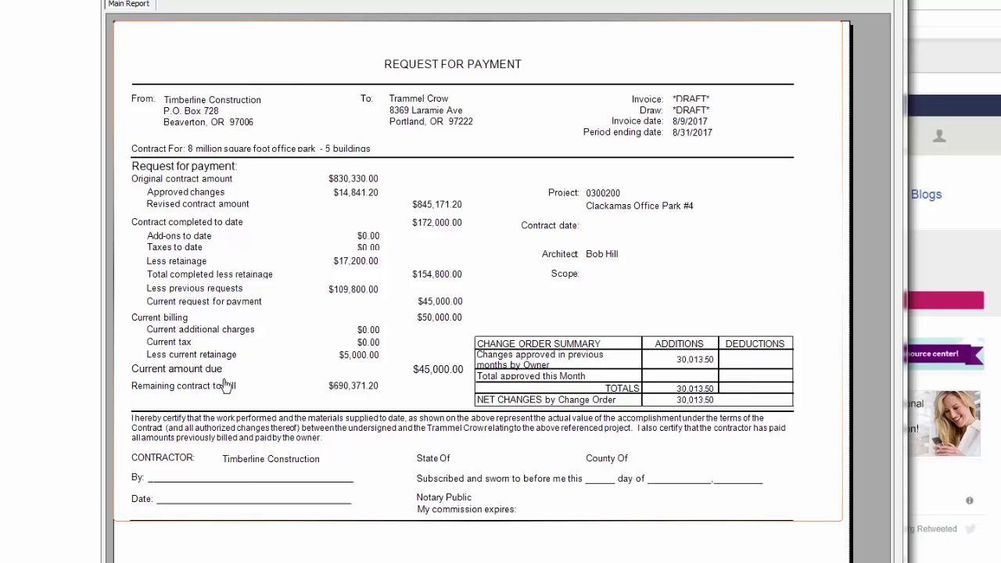
pyautogui.scroll(-3, 503, 212)
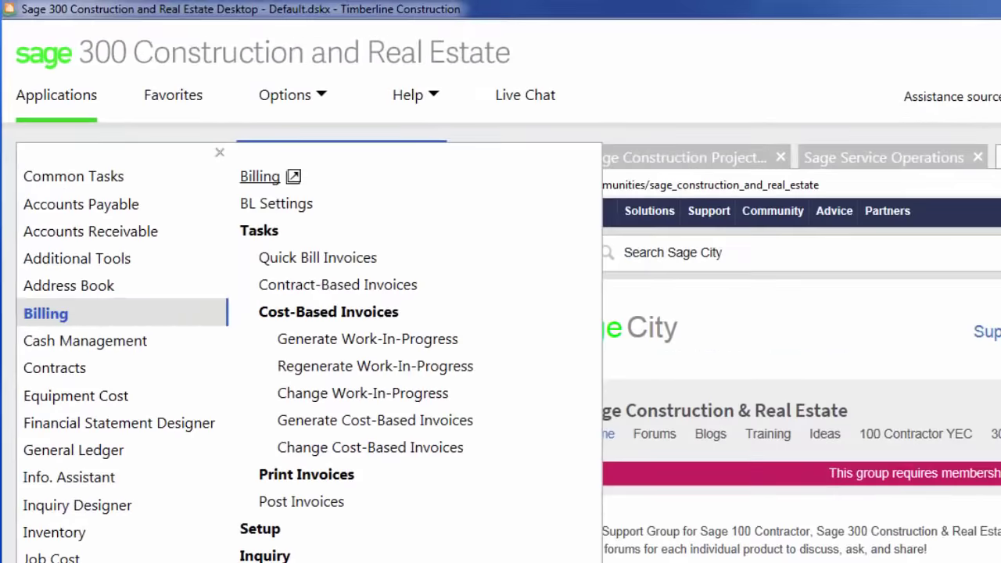
# Open Change Work-In-Progress for contract 0300300 to preview its draft cost-based invoice.
pyautogui.click(376, 394)
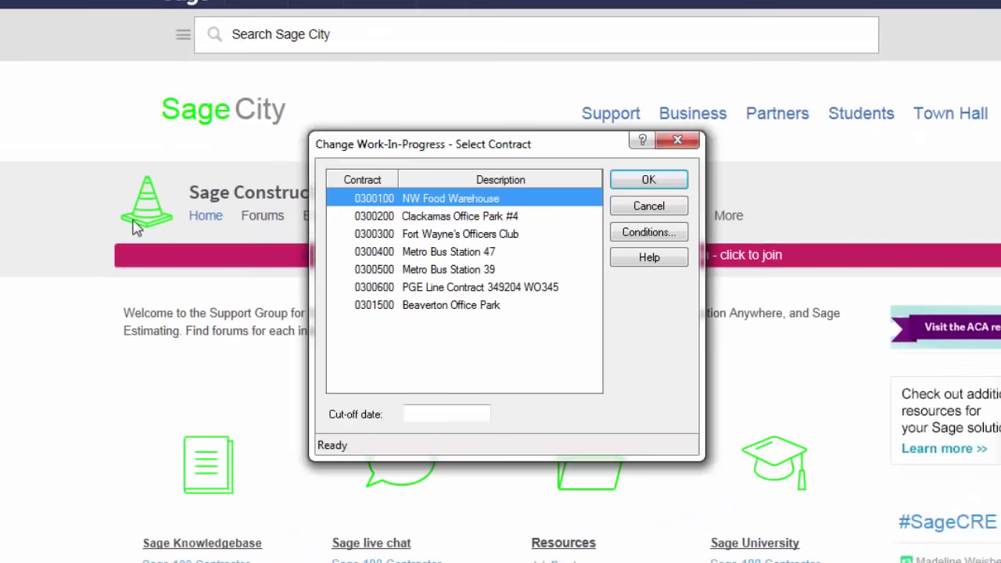
pyautogui.click(485, 234)
pyautogui.click(656, 182)
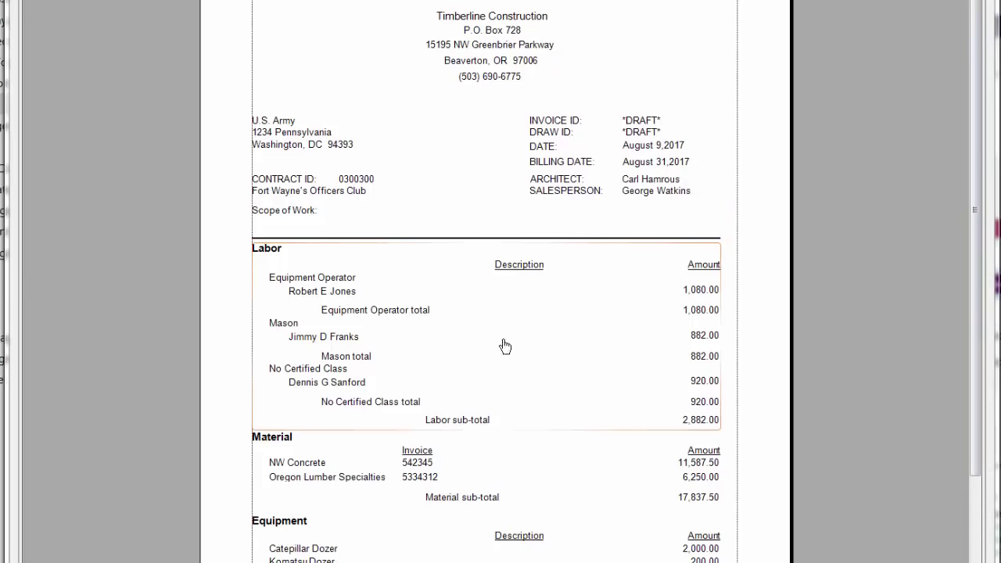
# Scroll the draft invoice preview down to the 22,919.50 sub-total and back up.
pyautogui.scroll(-3, 494, 337)
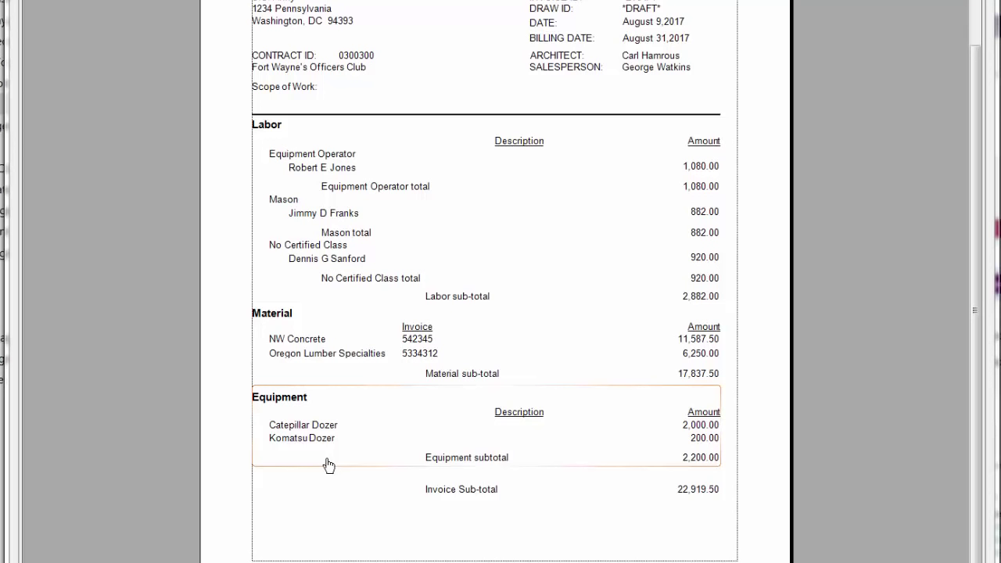
pyautogui.scroll(3, 328, 465)
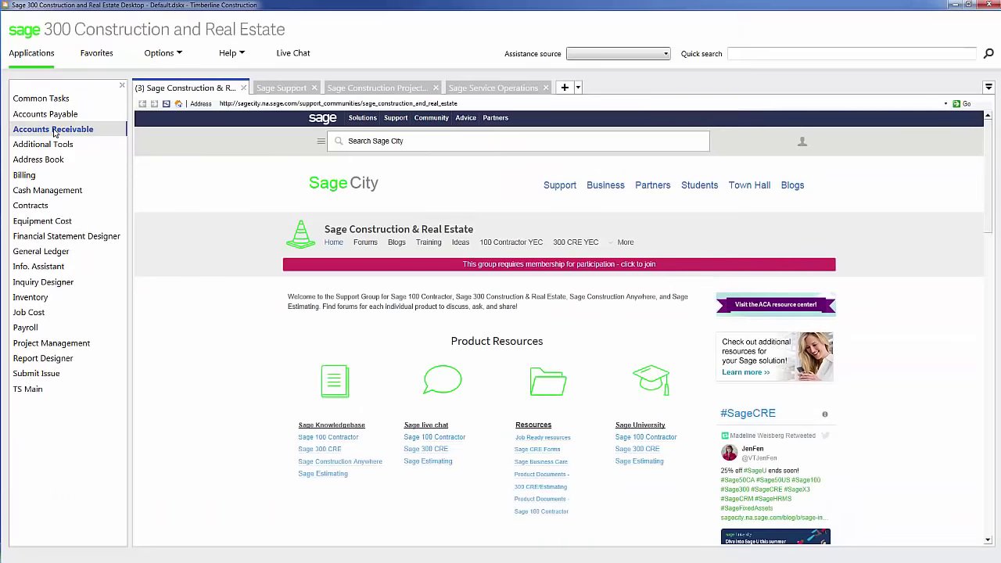
# Run the Accounts Receivable Aging Unpaid Detail report preview.
pyautogui.click(55, 133)
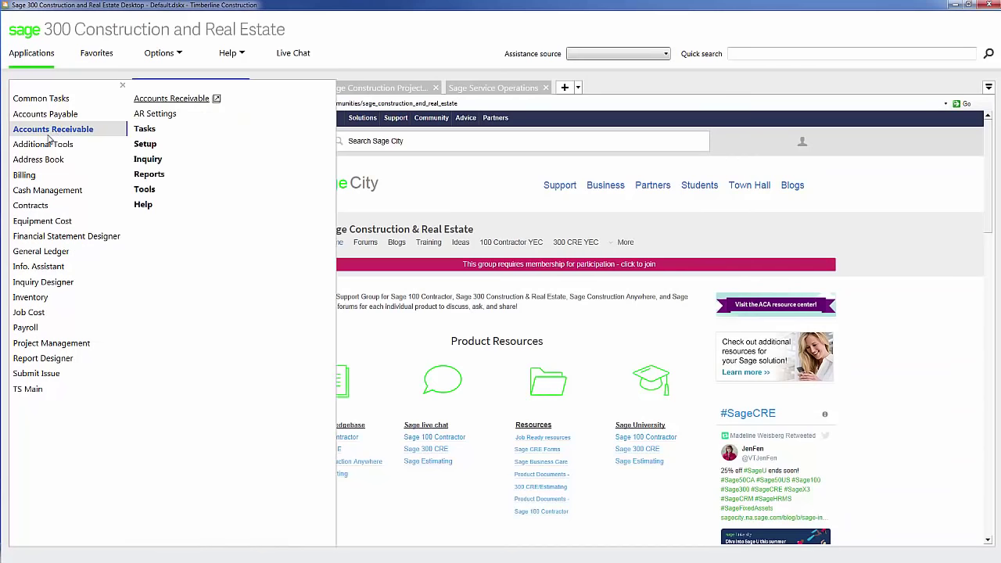
pyautogui.click(151, 176)
pyautogui.click(161, 205)
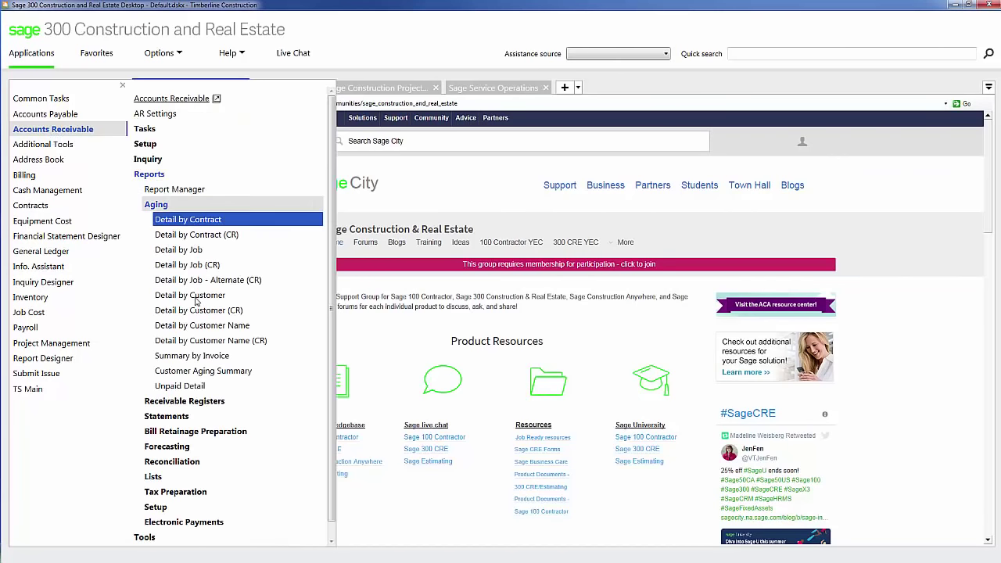
pyautogui.click(208, 387)
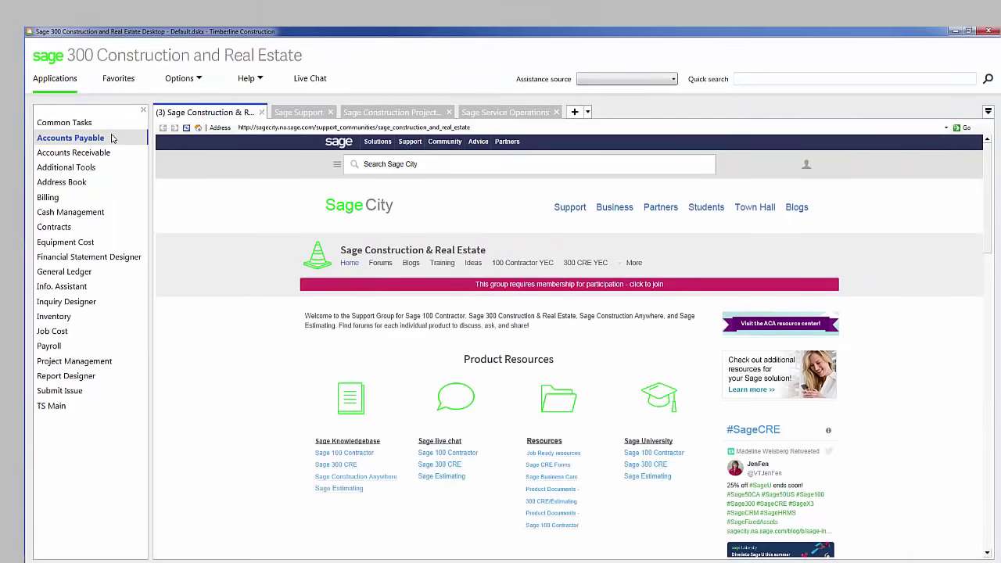
# Open payables Enter Invoices and pick vendor 100 from the vendor list.
pyautogui.moveTo(112, 139)
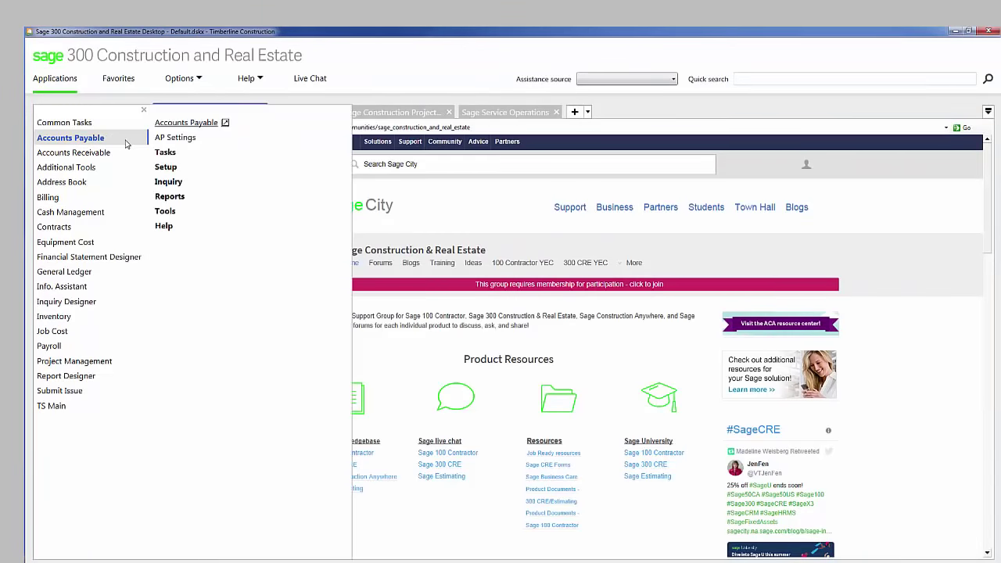
pyautogui.click(162, 153)
pyautogui.click(190, 182)
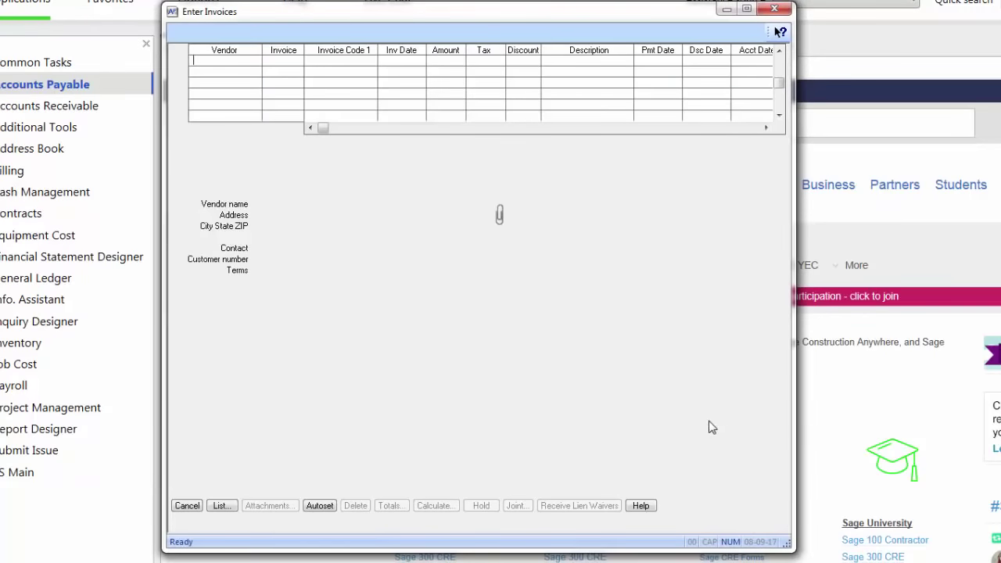
pyautogui.press('F9')
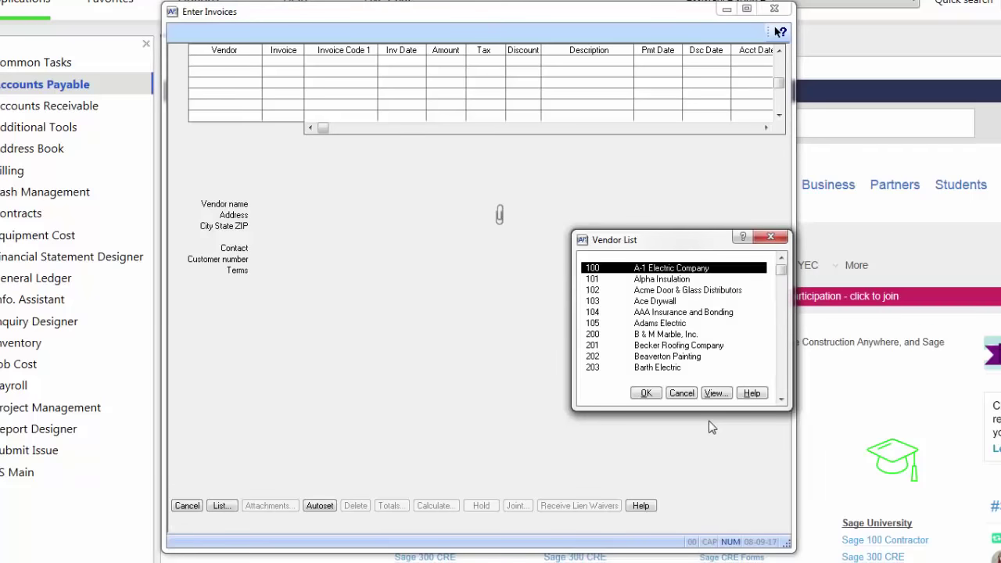
pyautogui.press('Return')
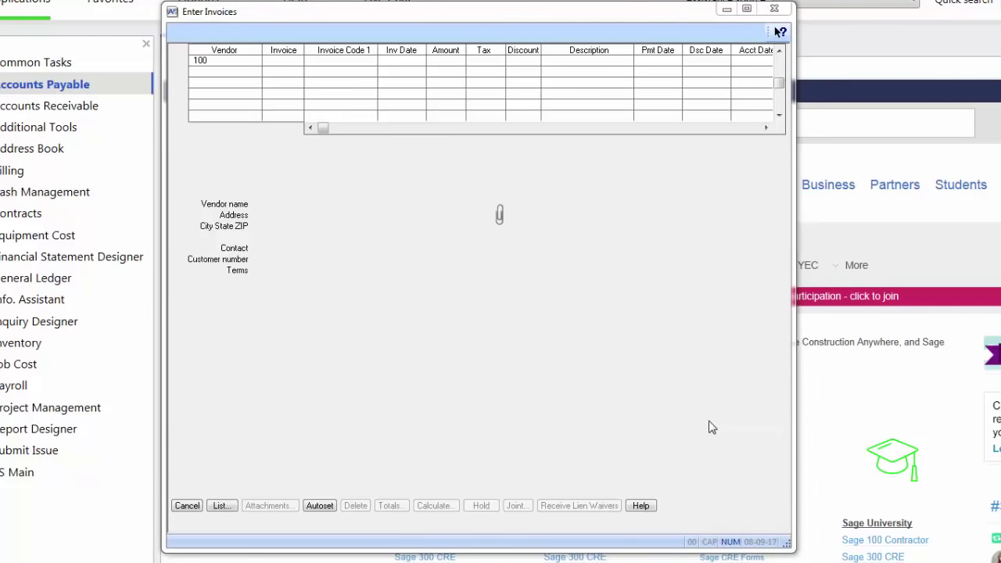
pyautogui.moveTo(673, 202); pyautogui.dragTo(587, 252)
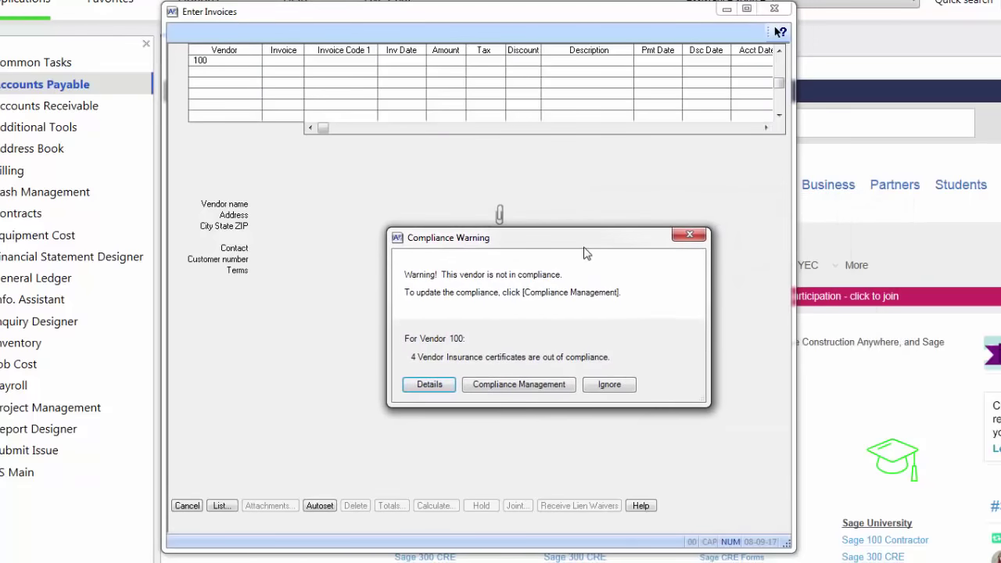
# Dismiss the compliance warning and enter invoice number 5858.
pyautogui.click(609, 385)
pyautogui.write('5858')
pyautogui.press('Tab')
pyautogui.press('Tab')
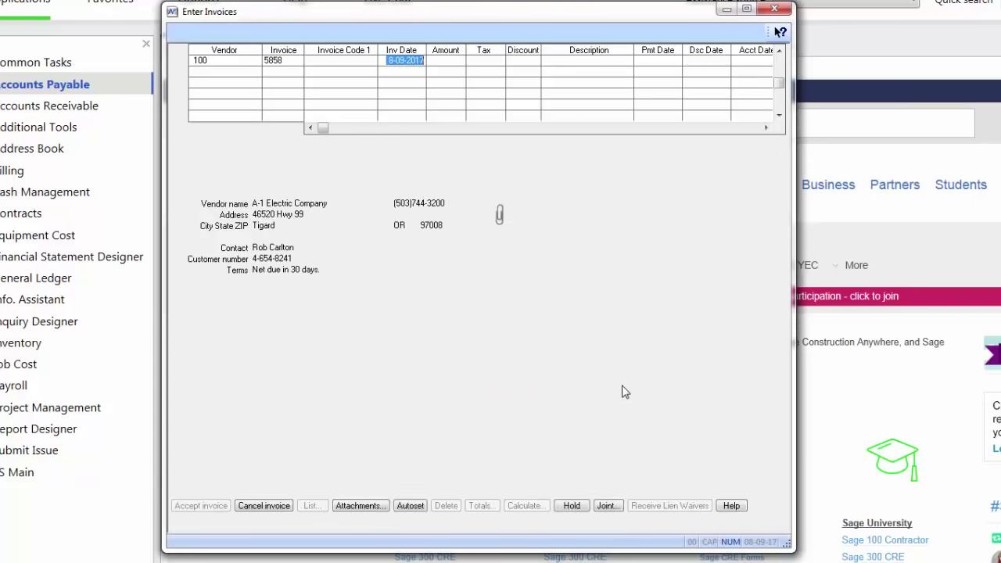
# Enter amount 5000.00, description 'Electrical supplies' and accounting date 090117.
pyautogui.press('Tab')
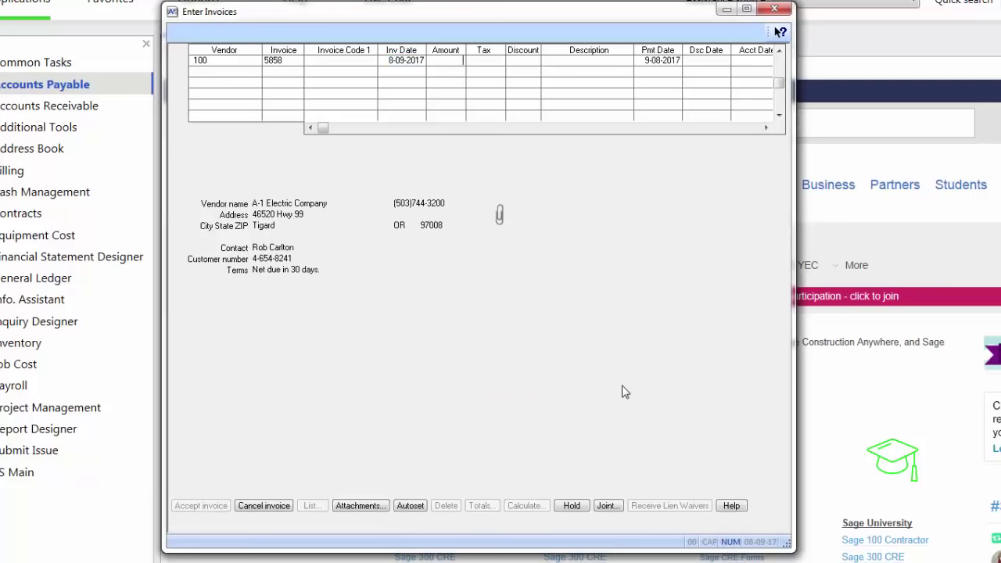
pyautogui.write('5000')
pyautogui.press('Tab')
pyautogui.write('Electrical supplies')
pyautogui.press('Tab')
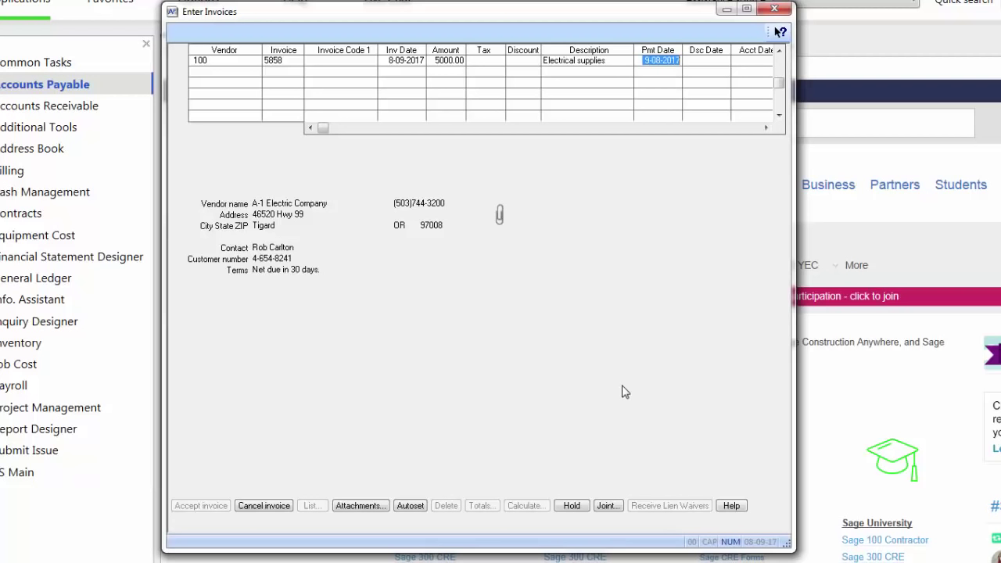
pyautogui.press('Tab')
pyautogui.press('Tab')
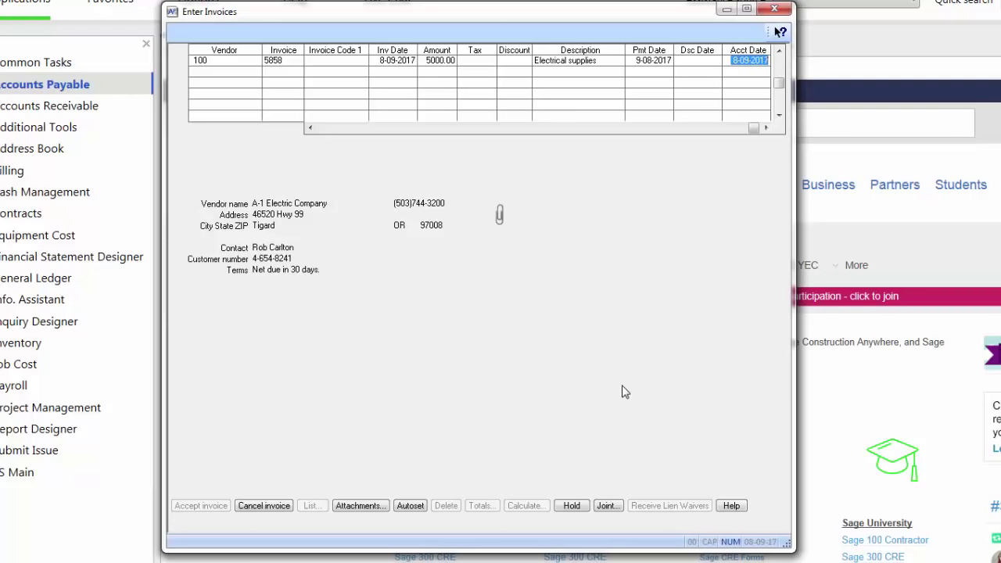
pyautogui.write('090117')
pyautogui.press('Return')
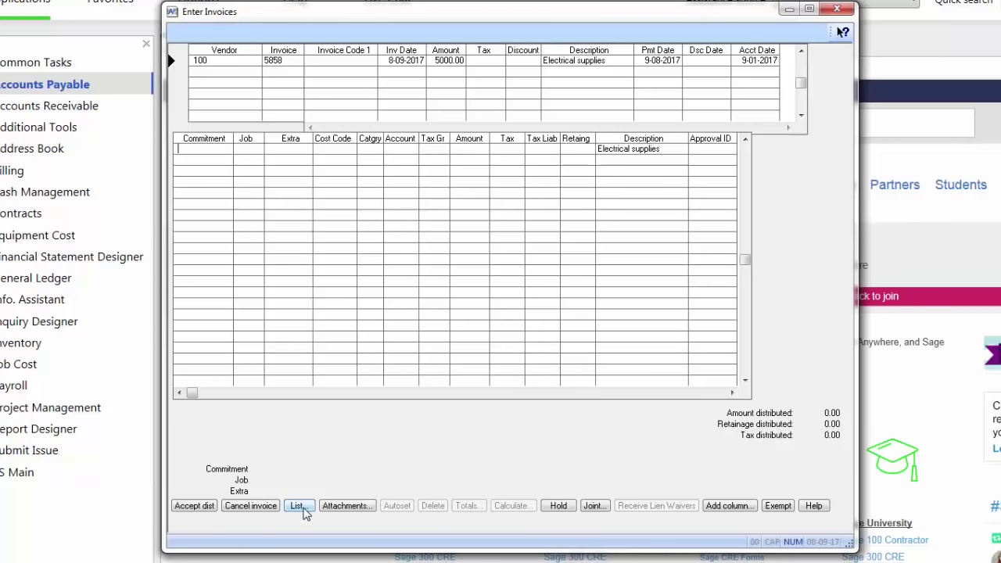
# Charge the distribution to commitment 03004-01, line item 1 for job 03-004.
pyautogui.click(298, 505)
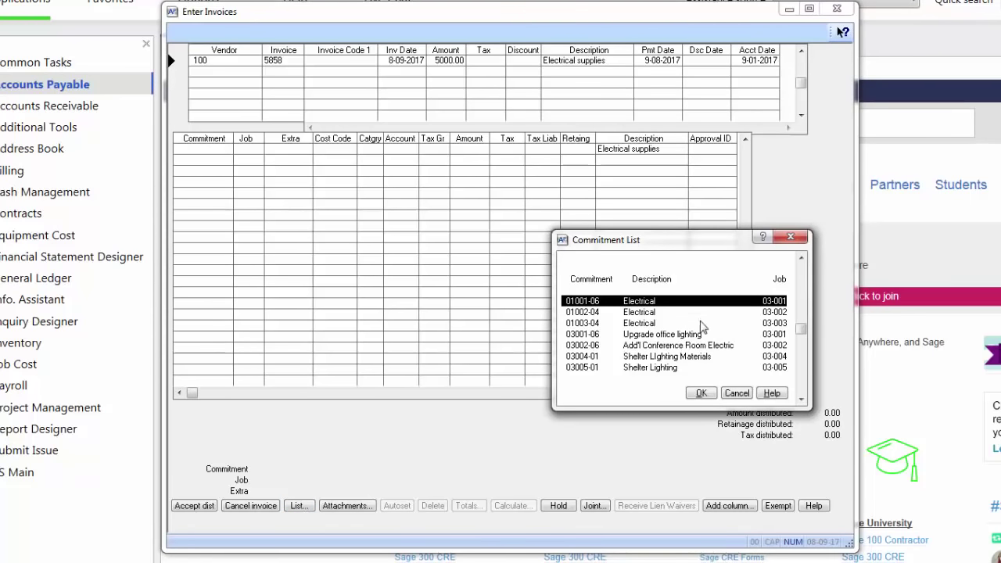
pyautogui.doubleClick(661, 357)
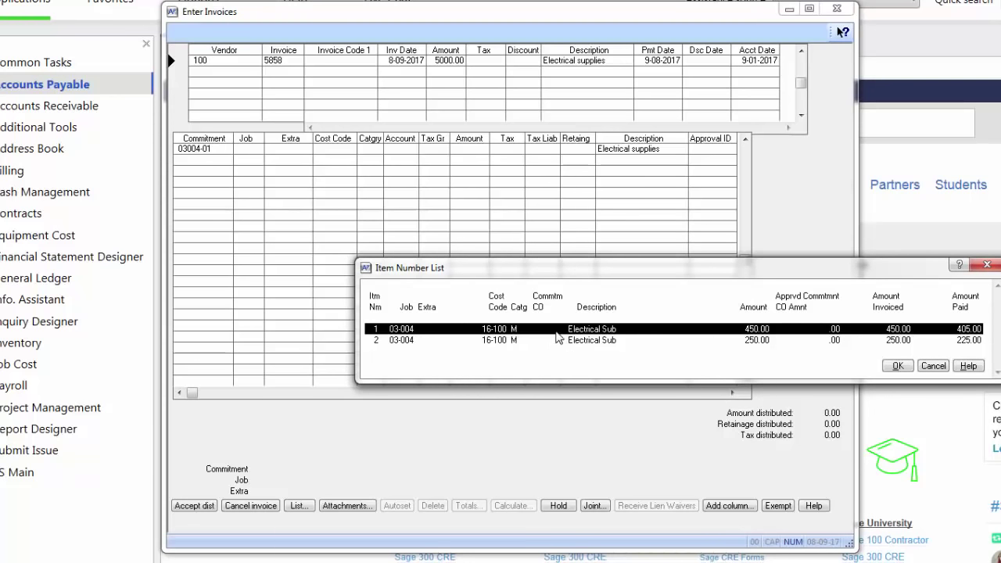
pyautogui.doubleClick(545, 331)
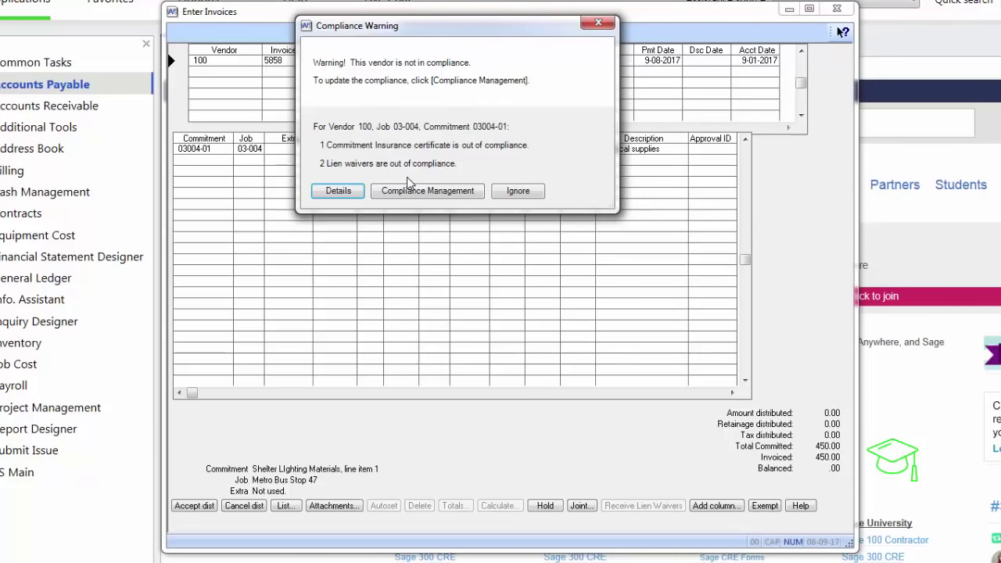
# Accept account 10-5003 and tax group, clearing warnings, to distribute 5000.00 with 145.63 tax.
pyautogui.click(518, 192)
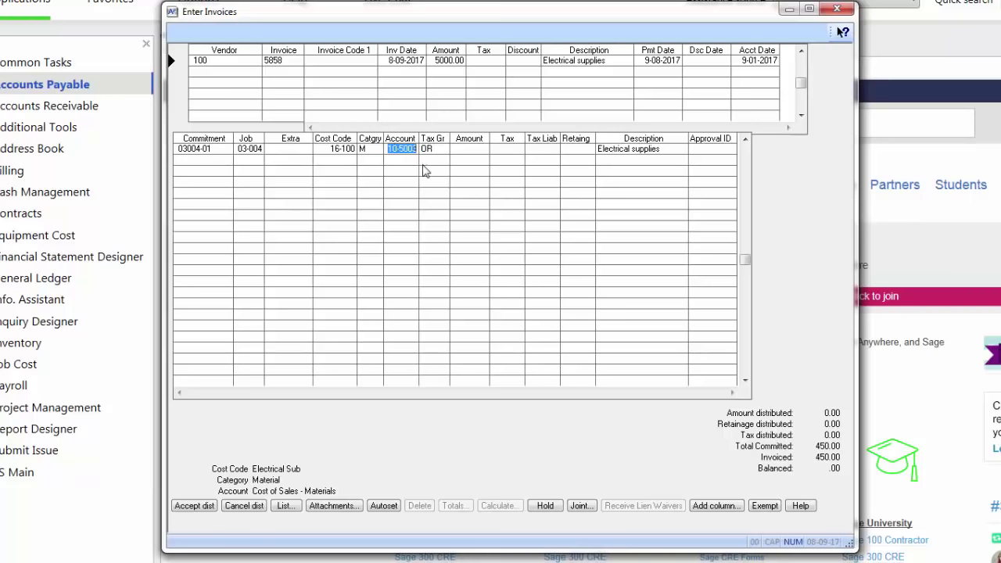
pyautogui.press('Tab')
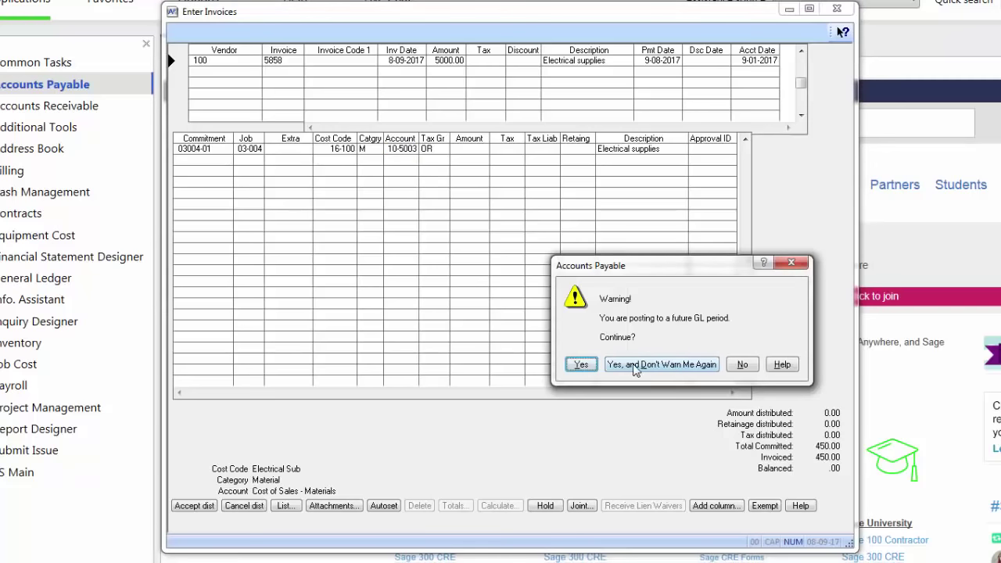
pyautogui.click(635, 368)
pyautogui.press('Tab')
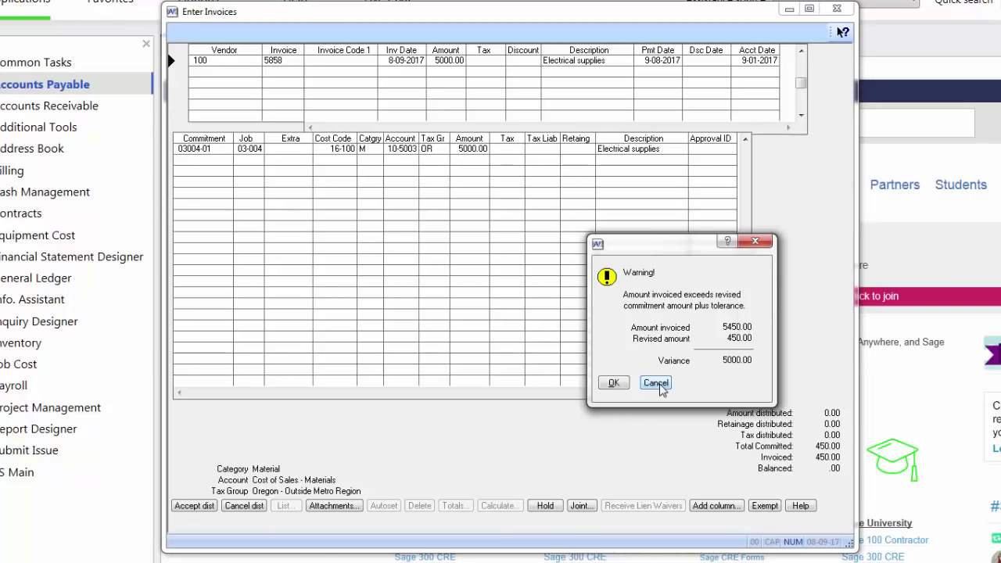
pyautogui.click(656, 383)
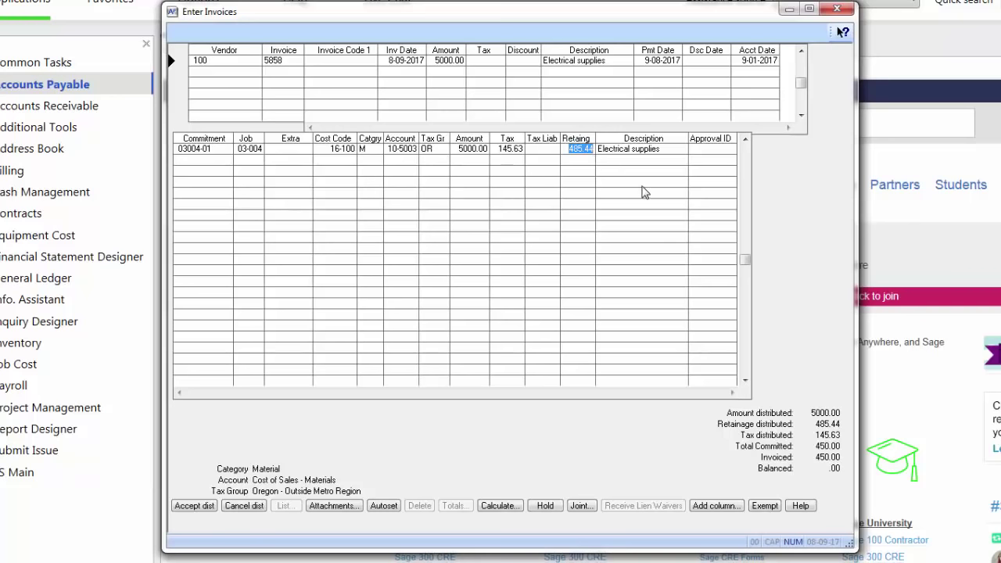
# Add a joint check payee 'ABC' to the distribution, then accept the distribution and invoice 5858.
pyautogui.click(583, 508)
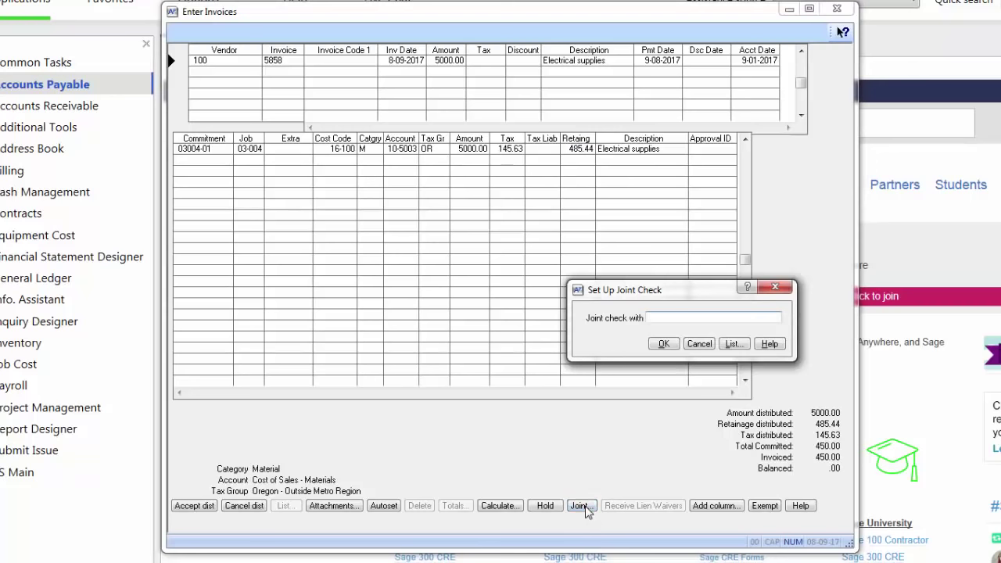
pyautogui.write('ABC')
pyautogui.press('Return')
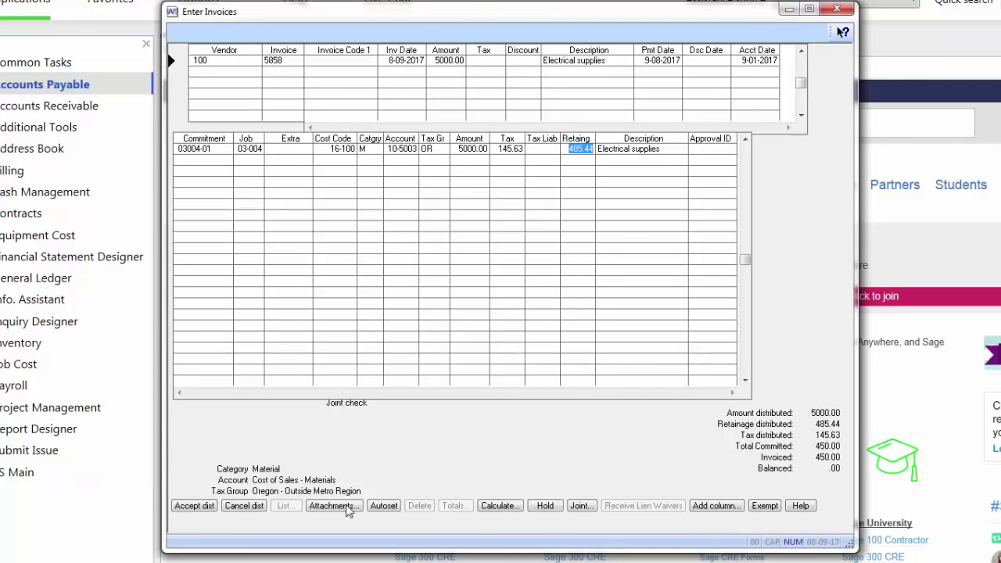
pyautogui.click(199, 506)
pyautogui.click(208, 506)
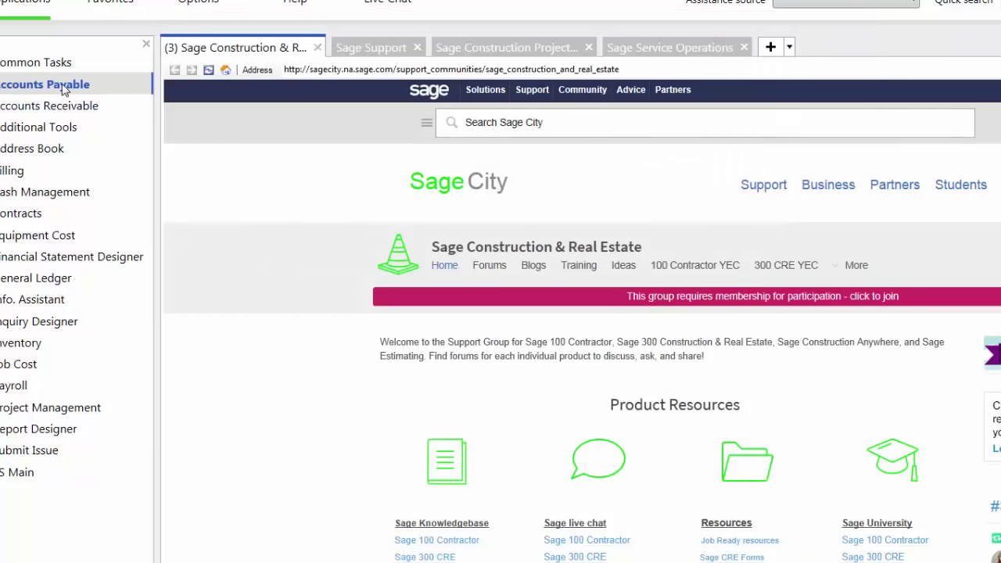
# Preview the Cash Management Invoice Aging w/Cut-off Date report, showing vendor 100 at 25,944.50.
pyautogui.click(104, 93)
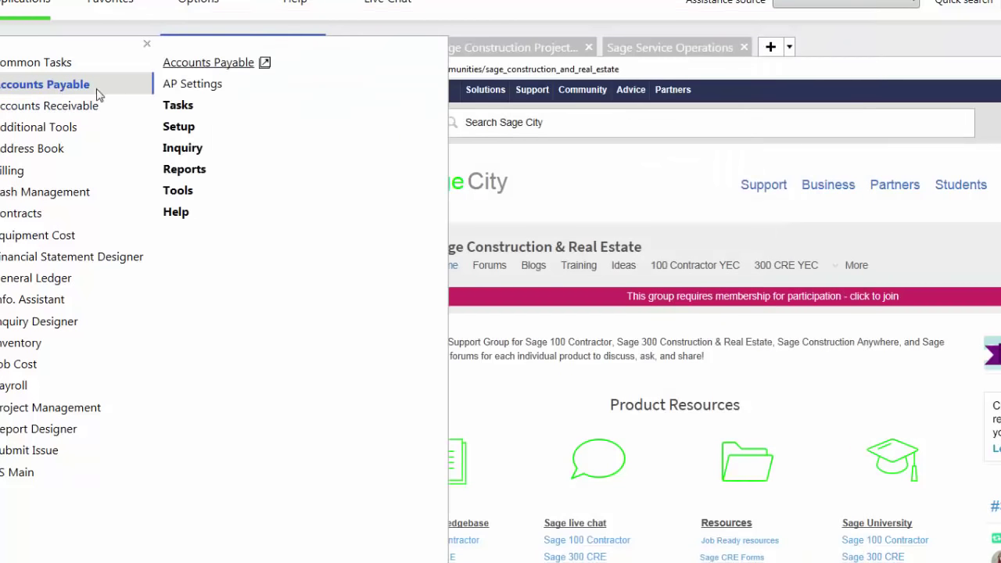
pyautogui.click(209, 177)
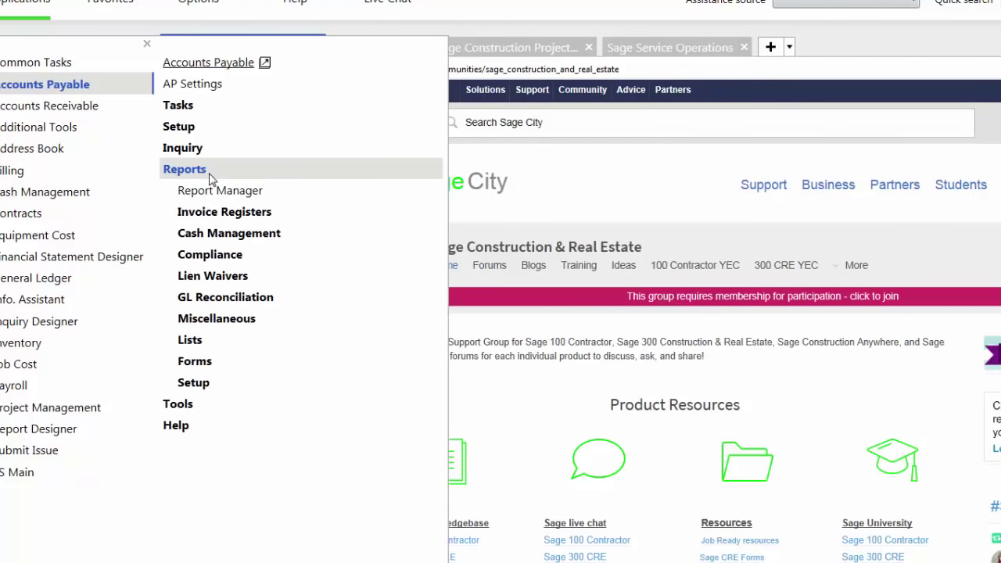
pyautogui.click(247, 232)
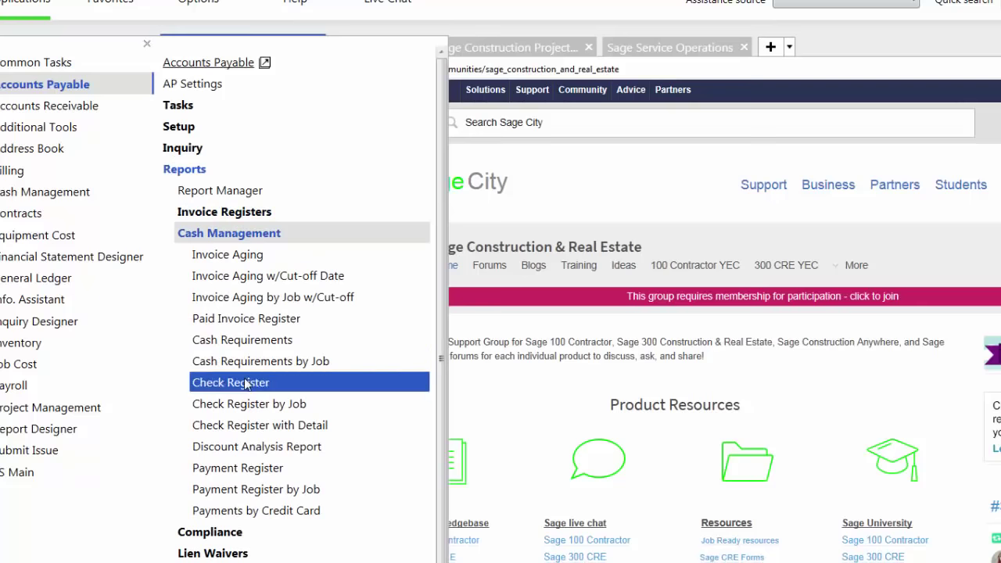
pyautogui.click(248, 277)
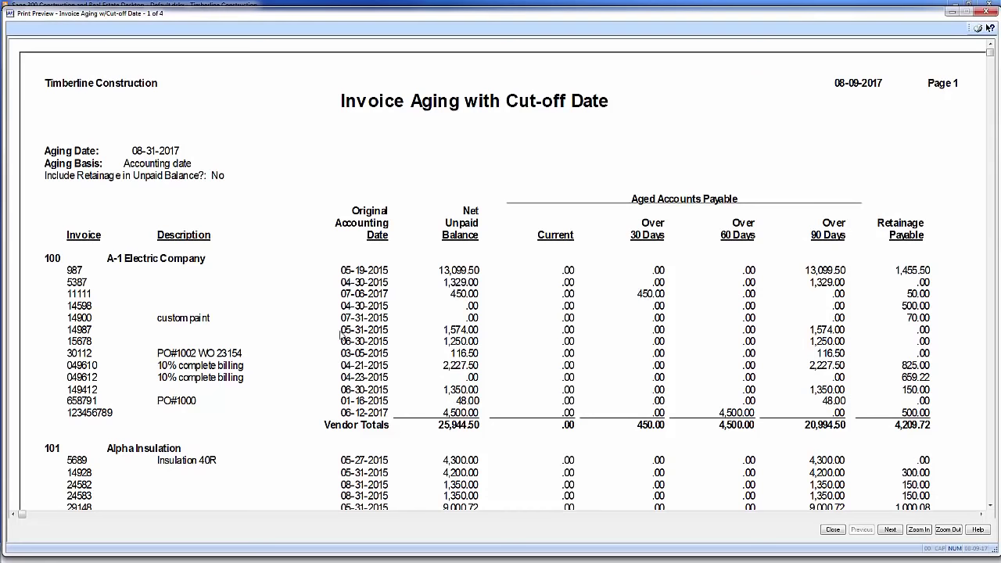
pyautogui.scroll(-1, 416, 336)
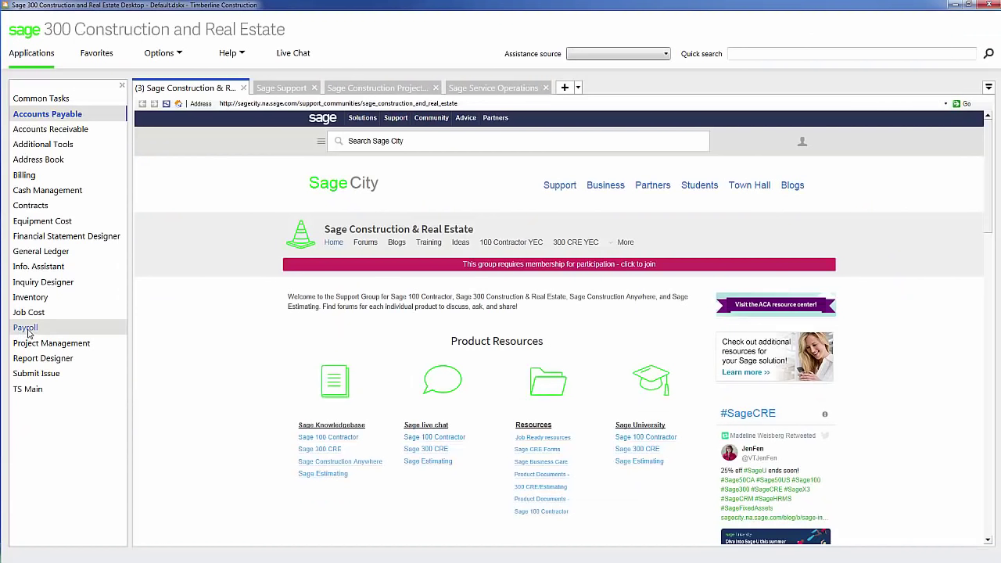
# Browse the Payroll tasks and setup items, then close the Payroll functions.
pyautogui.click(30, 332)
pyautogui.click(153, 175)
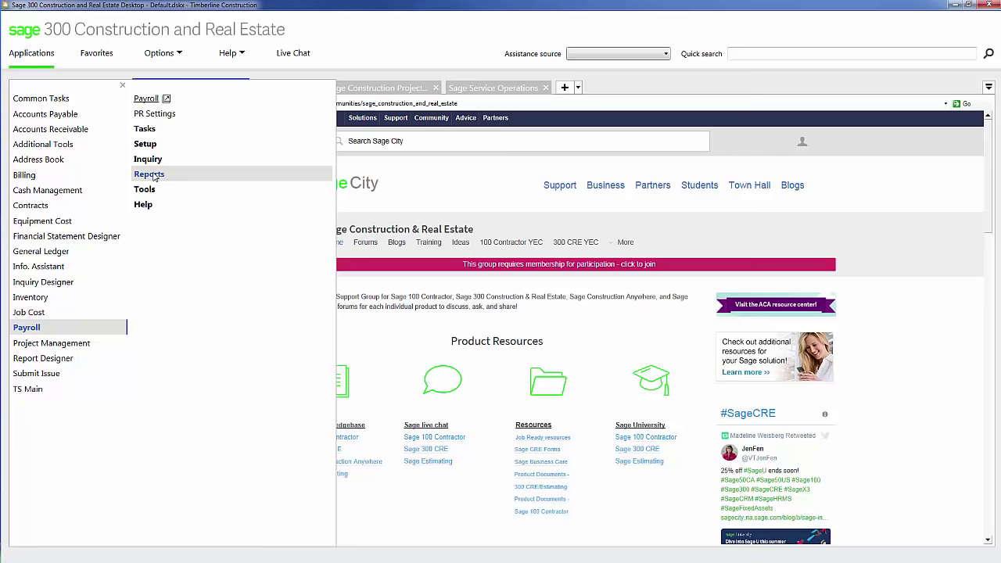
pyautogui.click(143, 130)
pyautogui.click(143, 130)
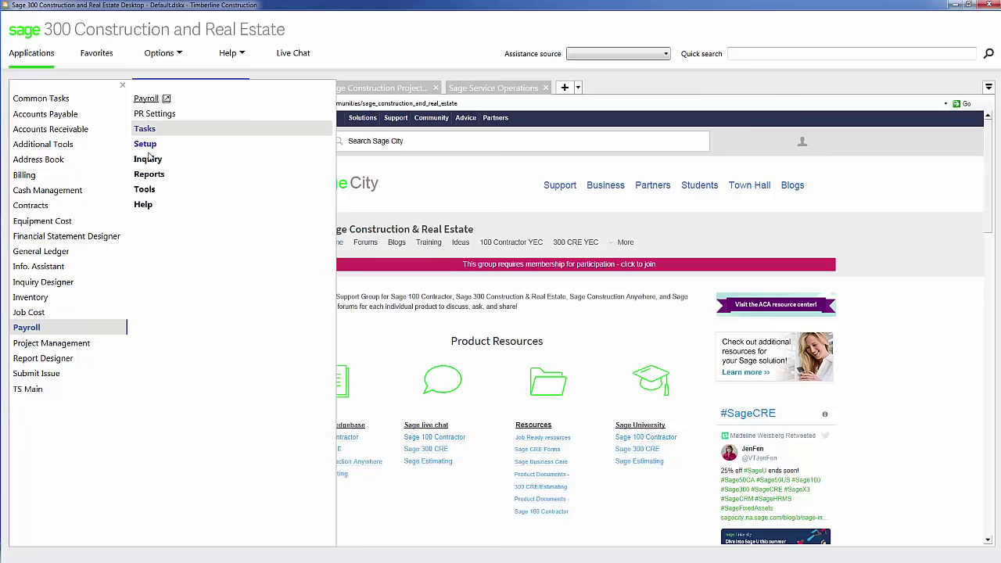
pyautogui.click(145, 144)
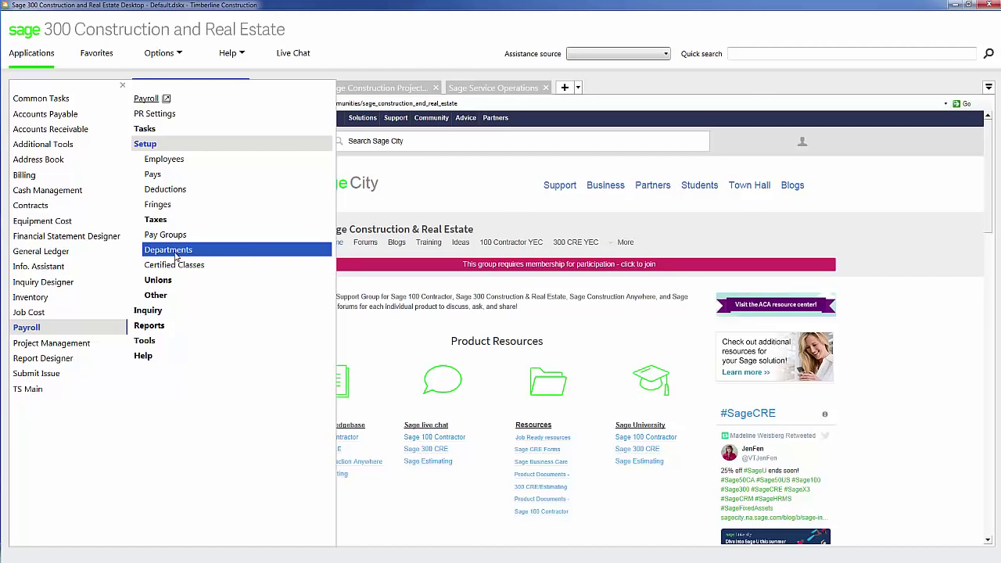
pyautogui.click(42, 331)
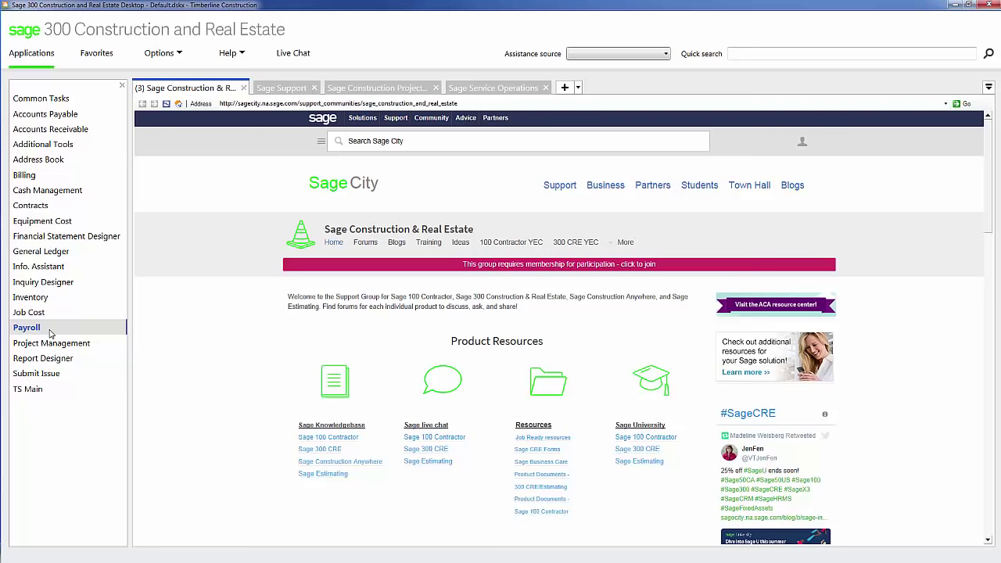
# Reopen Payroll and expand its report categories.
pyautogui.click(50, 333)
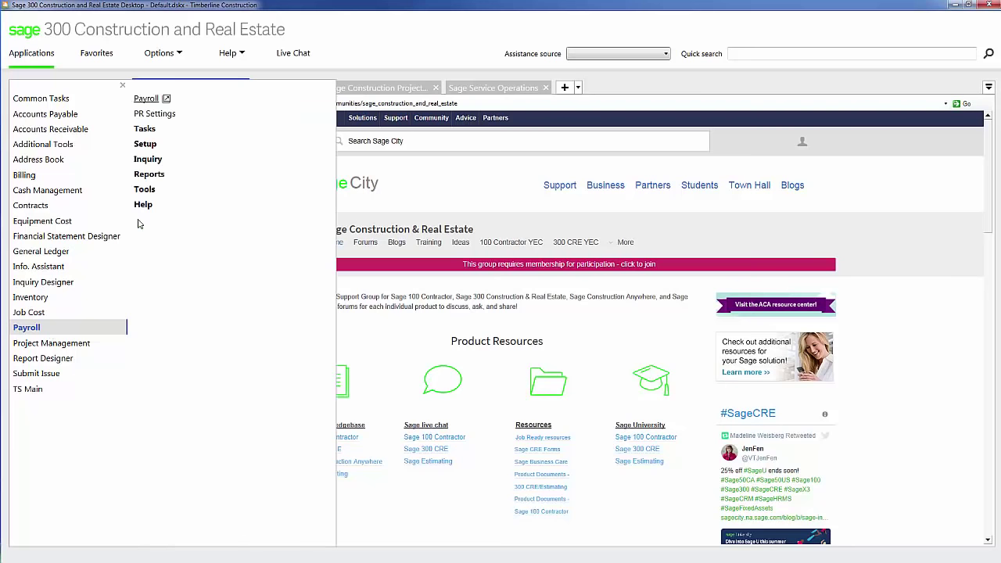
pyautogui.click(149, 174)
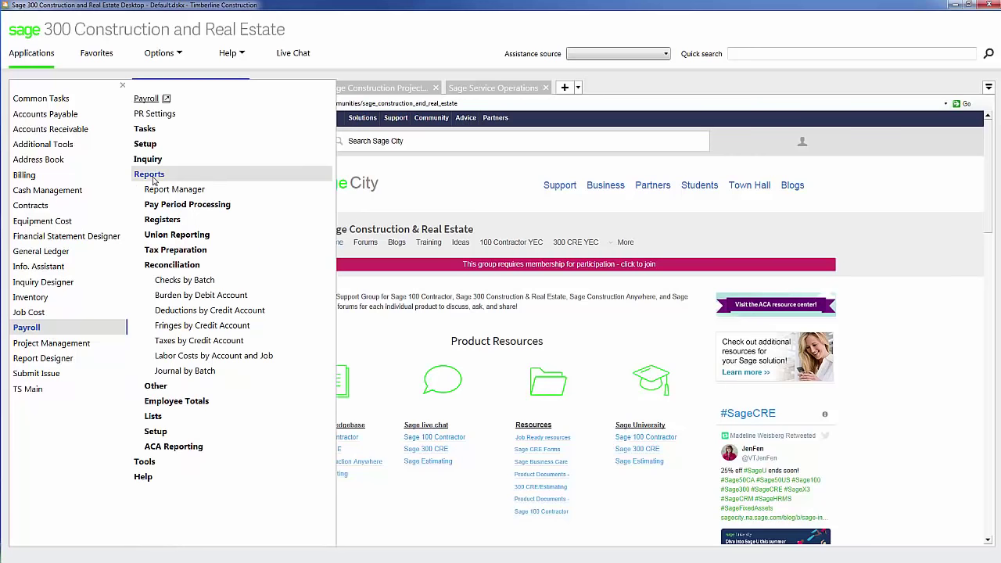
pyautogui.click(174, 267)
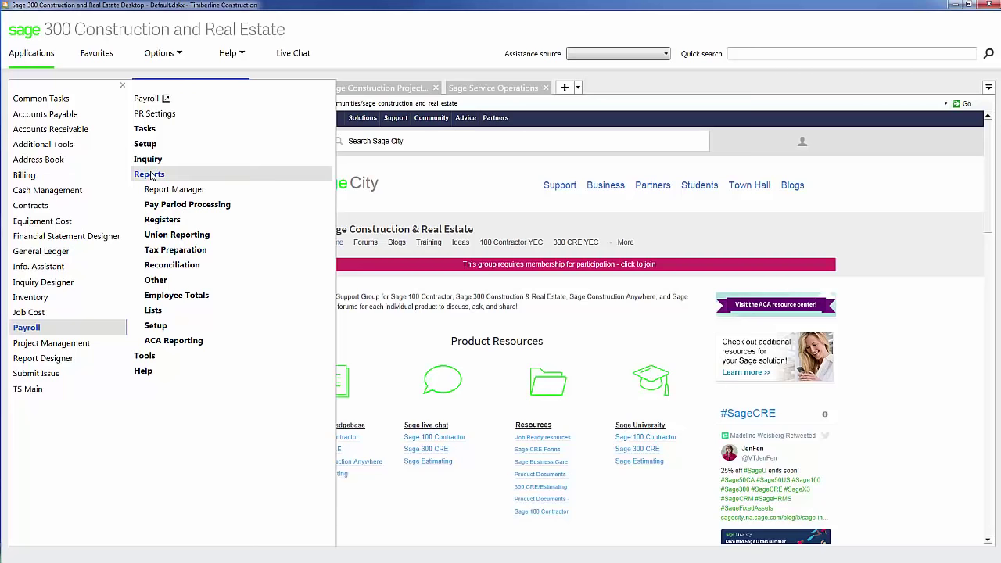
# Expand the Payroll Tasks list to review it, then close the payroll functions flyout.
pyautogui.click(144, 129)
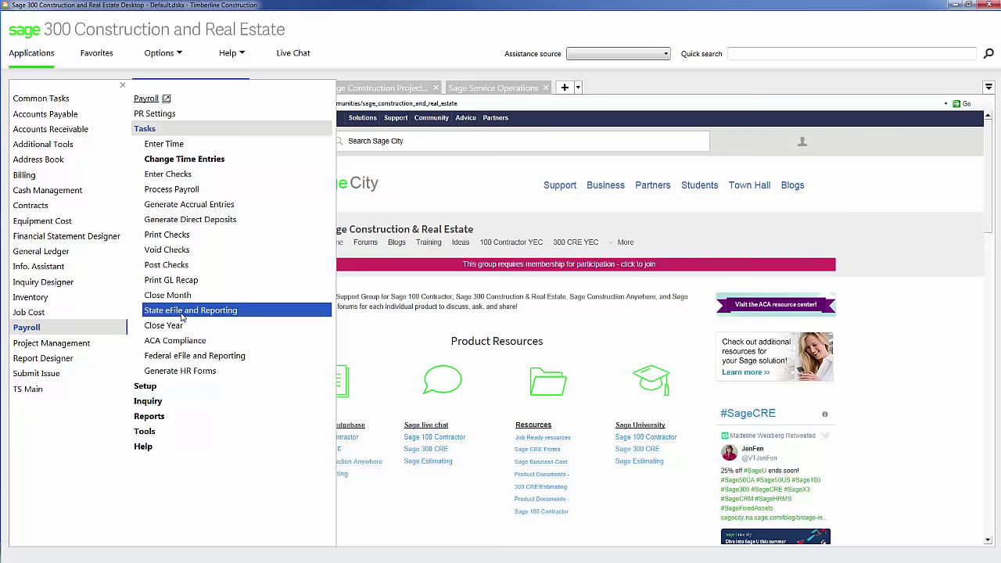
pyautogui.click(181, 356)
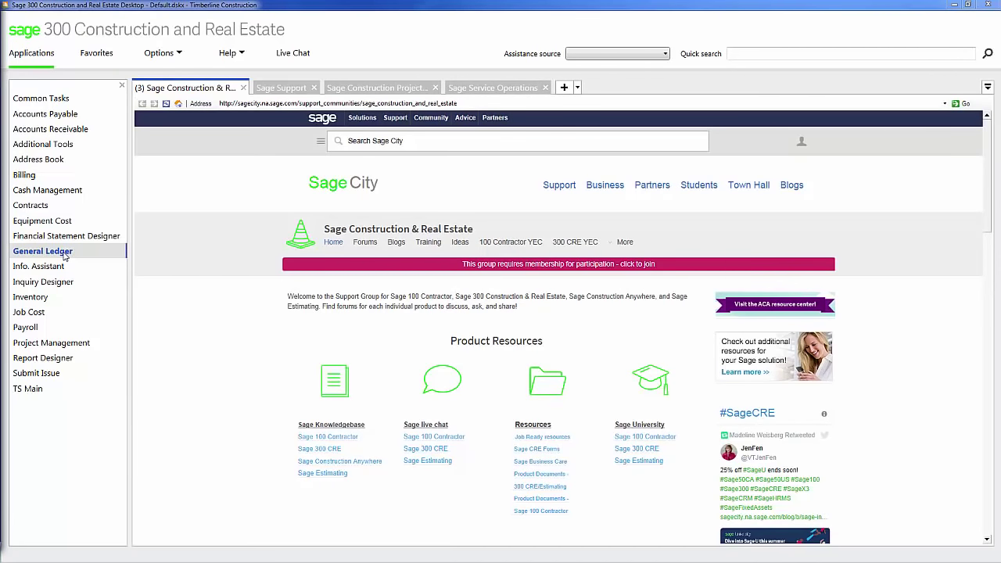
# Print the Standard Financial Package statement group from General Ledger to preview the May 31, 2015 balance sheet.
pyautogui.click(64, 255)
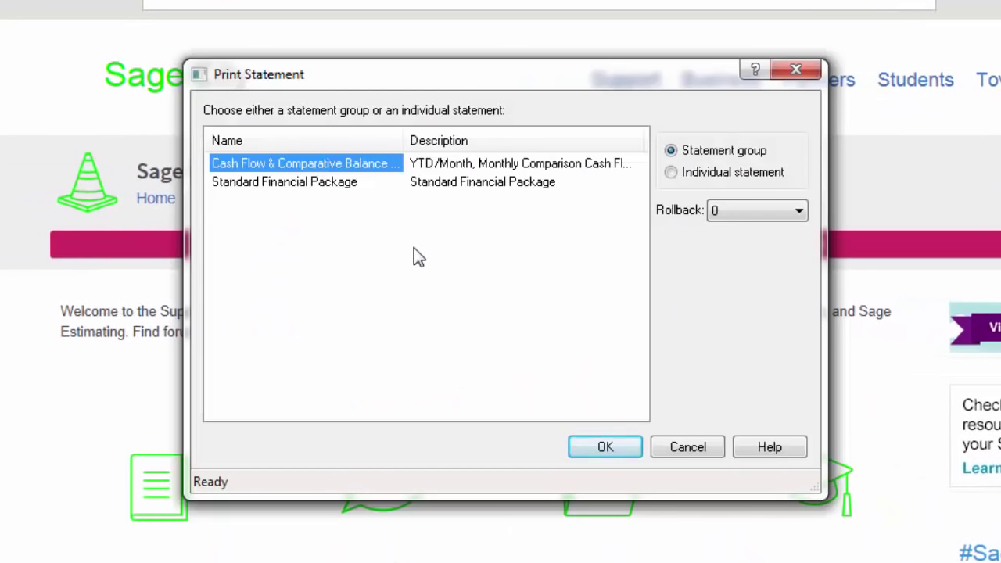
pyautogui.click(280, 185)
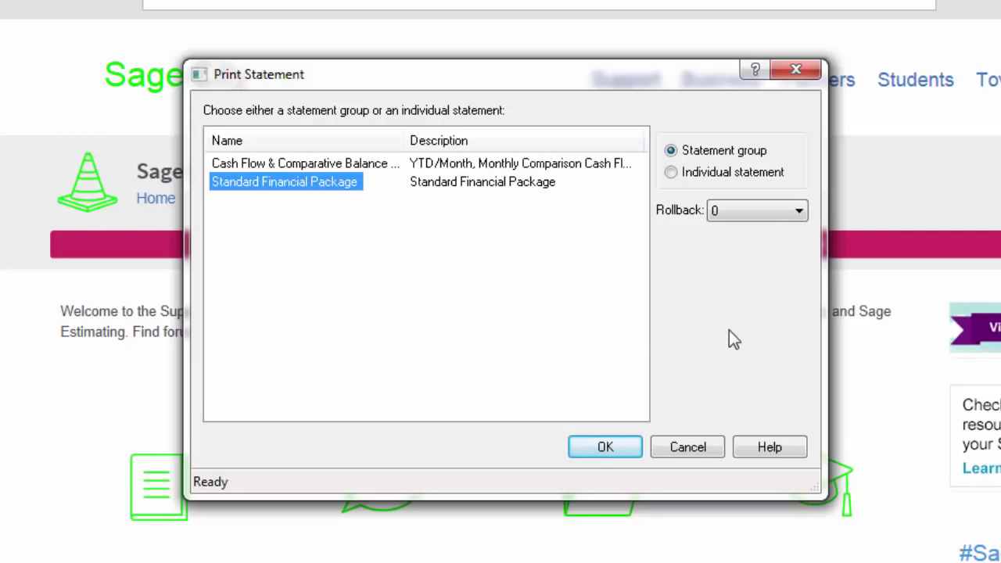
pyautogui.click(590, 444)
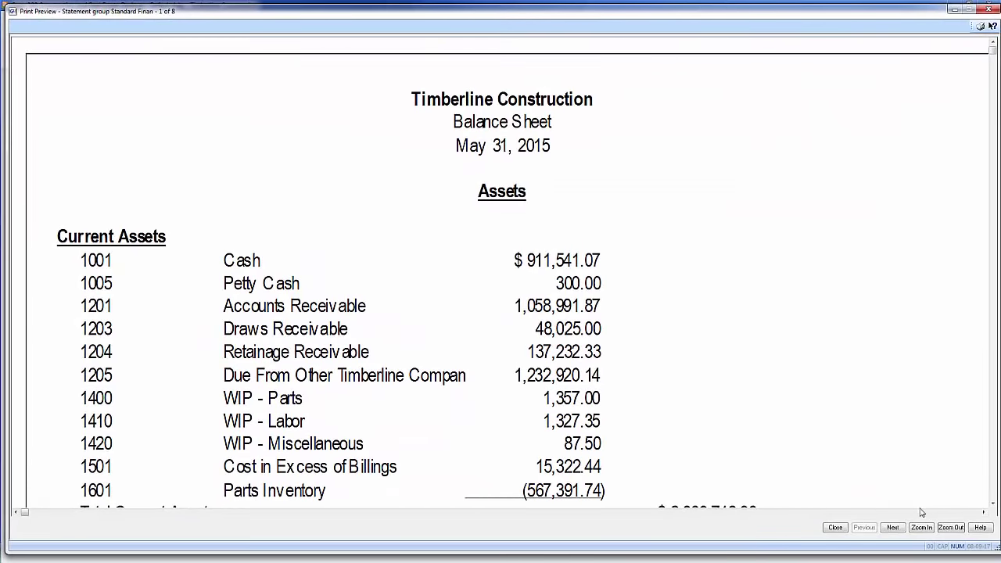
# Advance the preview past the Income Statement to the May 2015 Trial Balance.
pyautogui.click(894, 528)
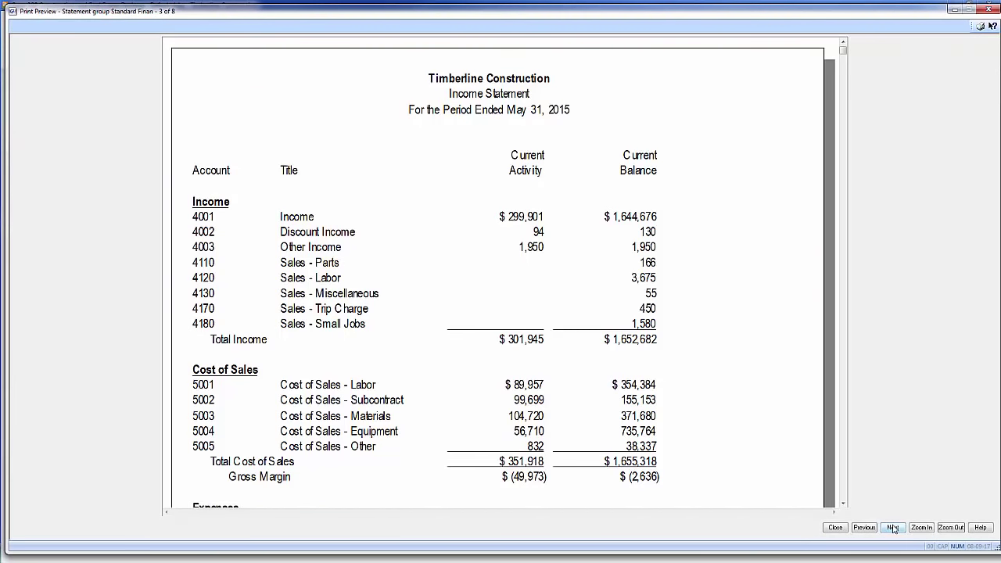
pyautogui.click(894, 528)
pyautogui.click(893, 528)
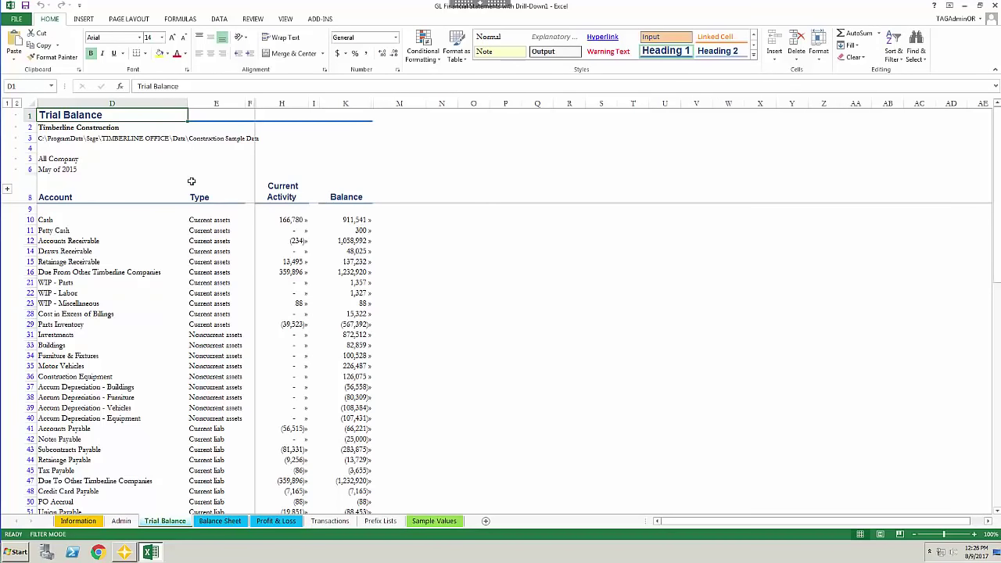
# View the Balance Sheet and Profit & Loss sheets, then drill into the Income transactions.
pyautogui.click(220, 521)
pyautogui.click(277, 521)
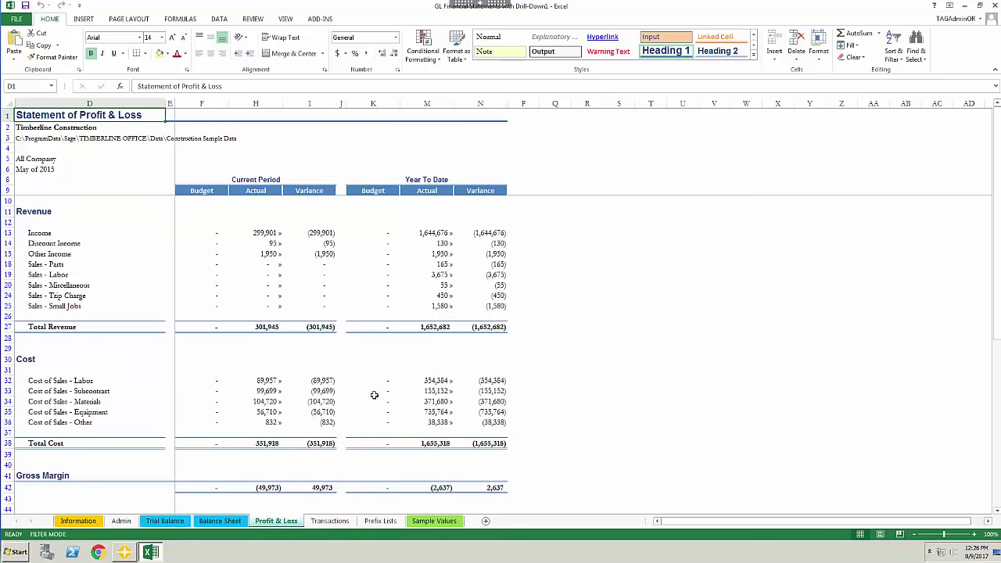
pyautogui.click(280, 235)
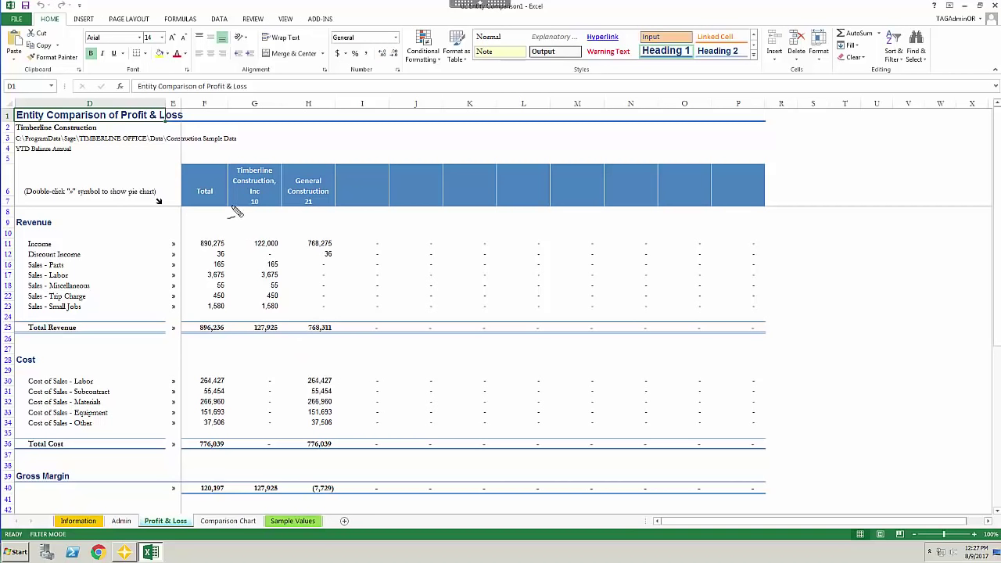
pyautogui.moveTo(234, 213)
pyautogui.mouseDown()
pyautogui.moveTo(282, 197)
pyautogui.moveTo(239, 161)
pyautogui.moveTo(235, 213)
pyautogui.moveTo(244, 208)
pyautogui.mouseUp()
pyautogui.moveTo(321, 157)
pyautogui.mouseDown()
pyautogui.moveTo(296, 208)
pyautogui.moveTo(344, 187)
pyautogui.moveTo(315, 157)
pyautogui.mouseUp()
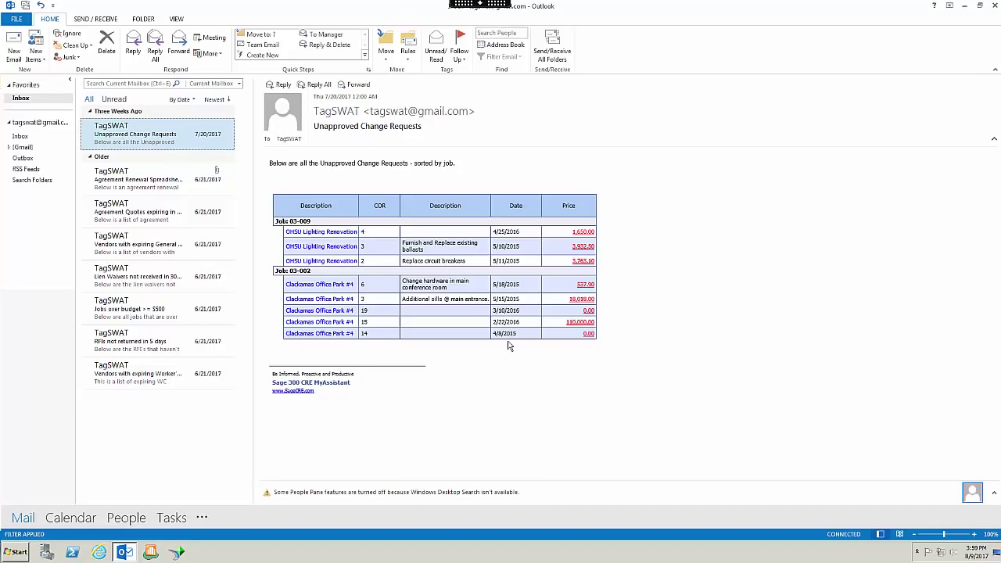
# Read the expiring liability insurance, lien waivers not received, and jobs over budget >= $500 alerts.
pyautogui.click(122, 251)
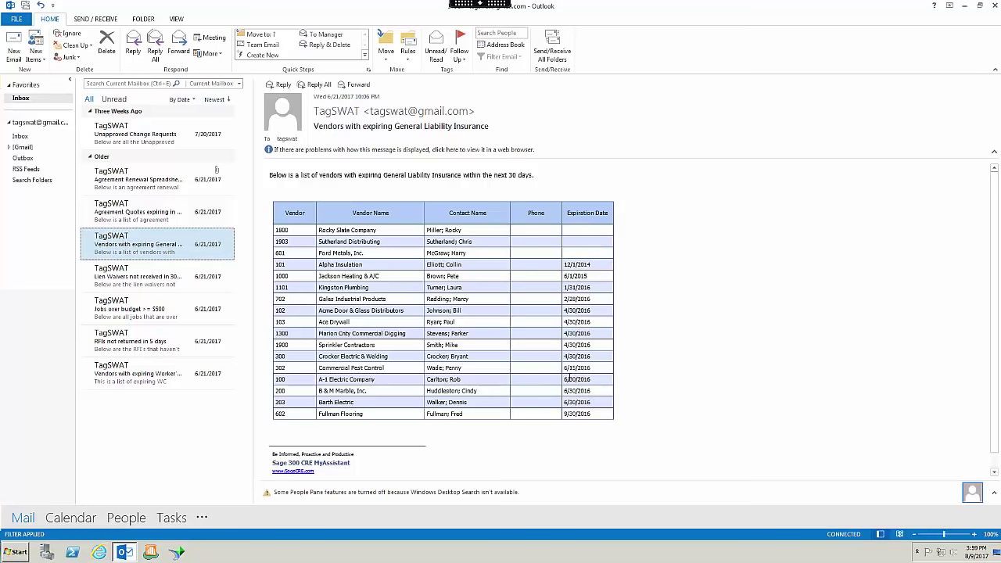
pyautogui.click(125, 286)
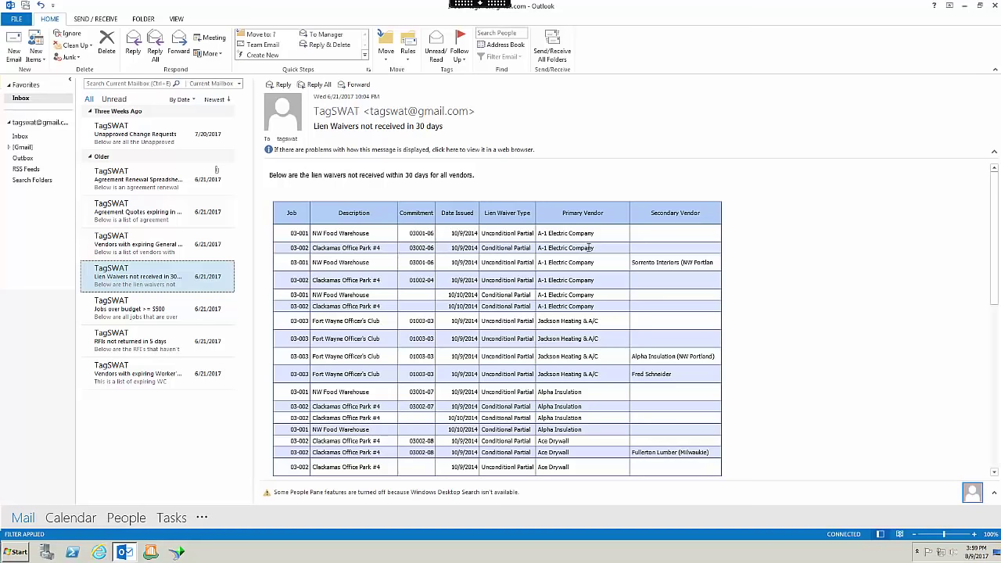
pyautogui.click(133, 315)
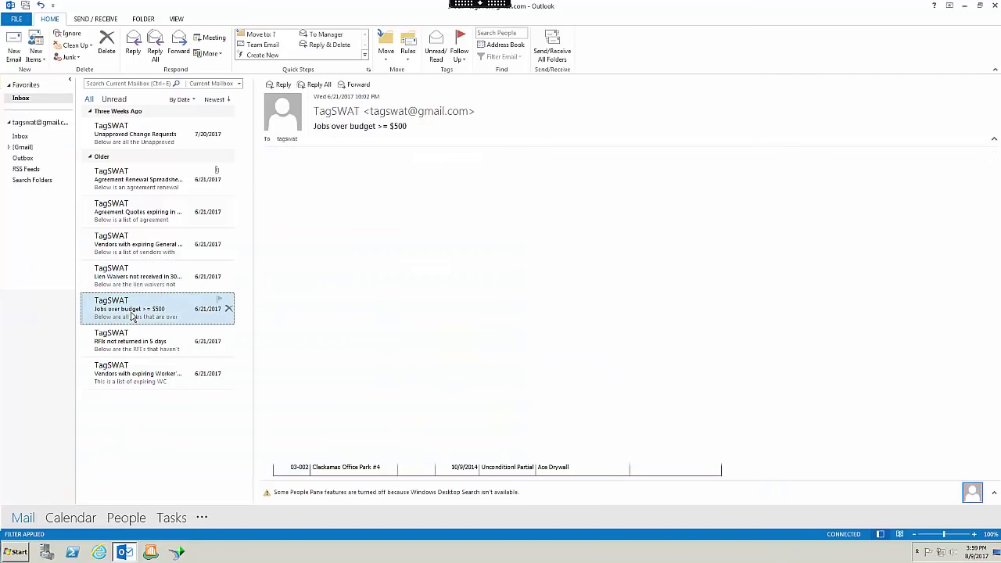